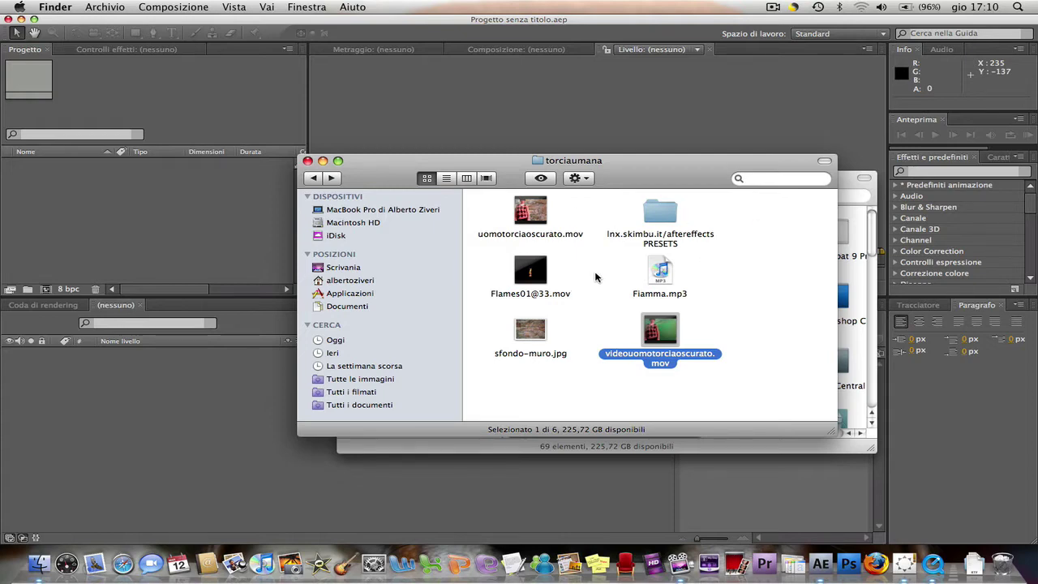
Select the finished example clip uomotorciaoscurato.mov in the torciaumana folder
left_click(530, 214)
Play uomotorciaoscurato.mov, pause at 00:00:08, scrub back to 00:00:06, then close the movie
double_click(530, 214)
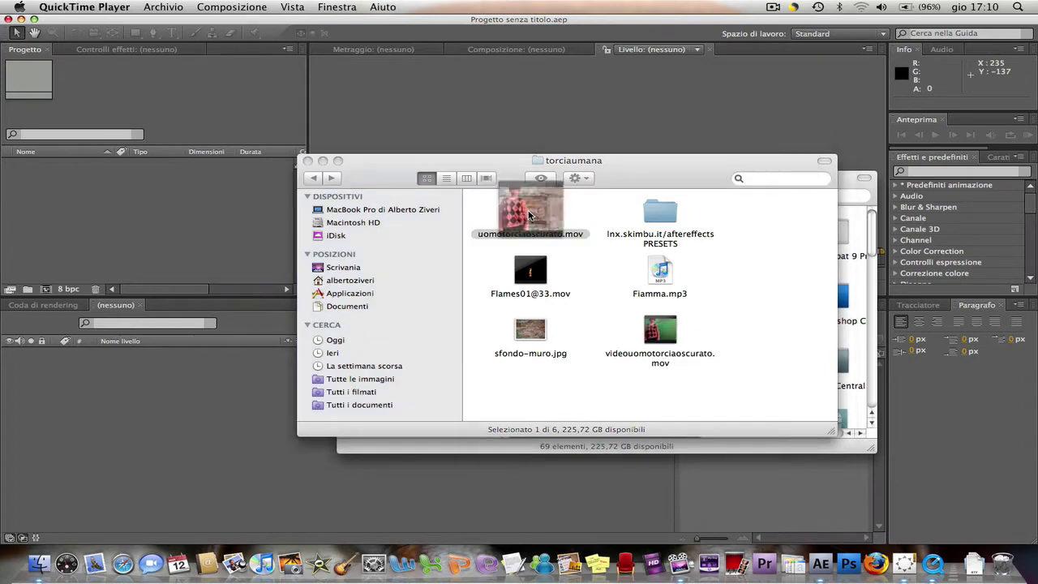
left_click(248, 389)
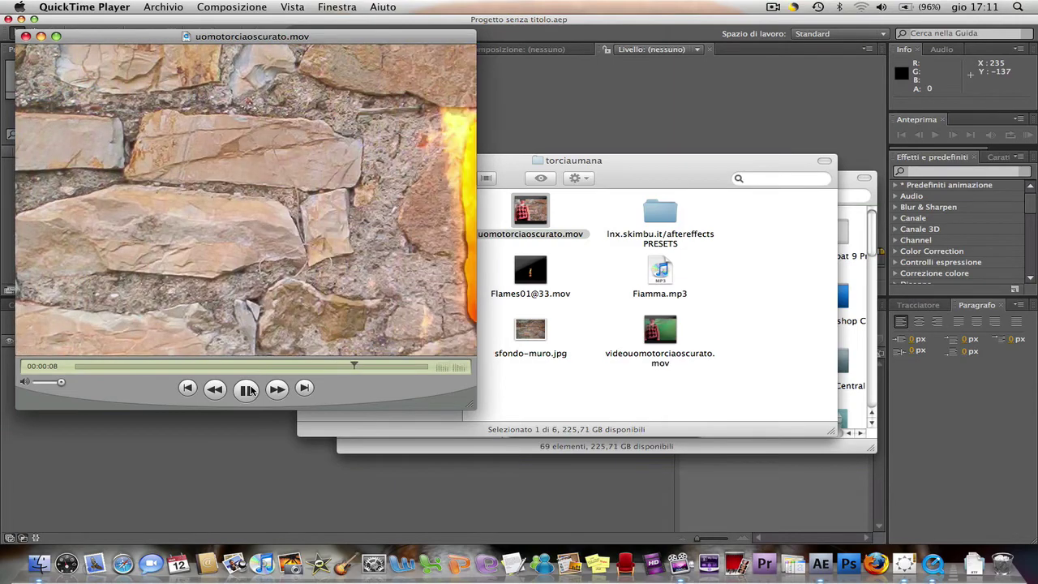
left_click(248, 390)
left_click_drag(285, 366, 283, 369)
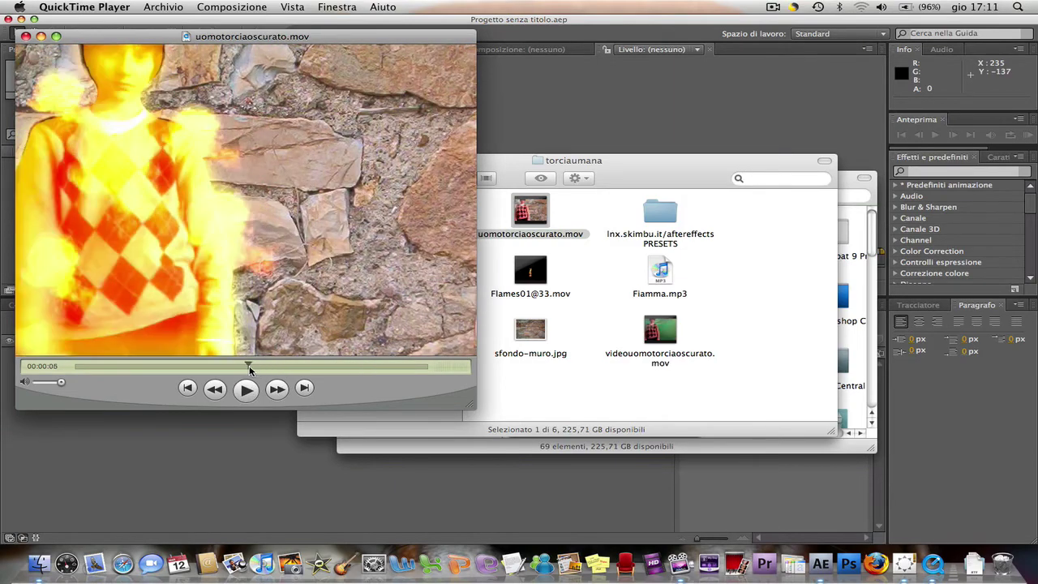
left_click(26, 36)
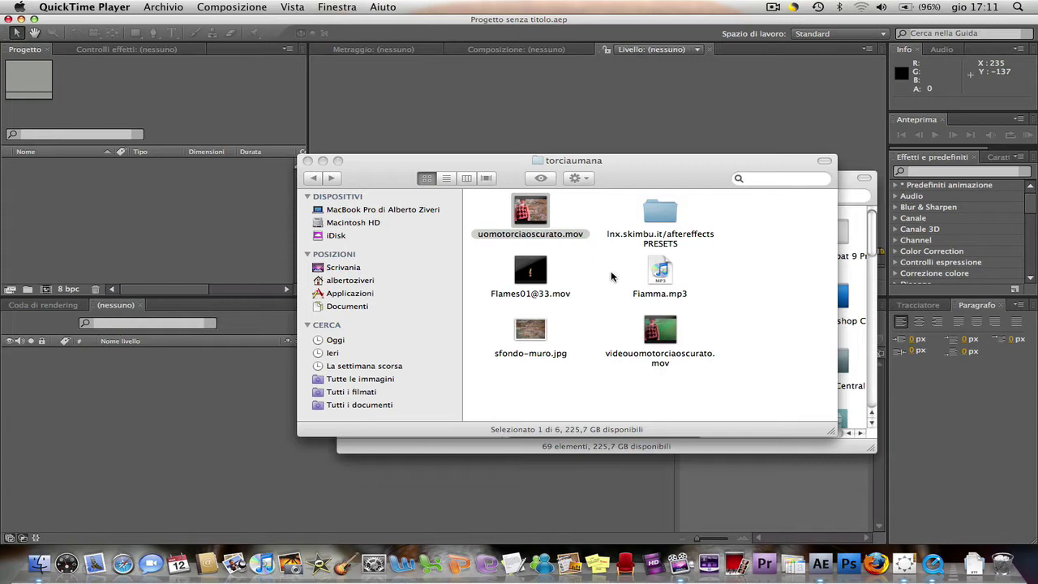
left_click(543, 273)
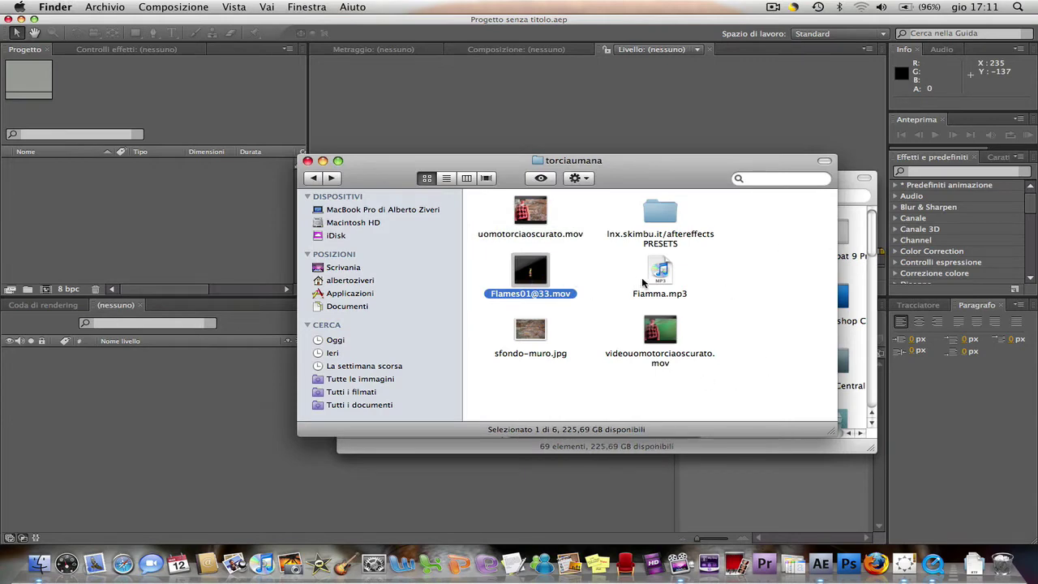
left_click(678, 269)
left_click(667, 270)
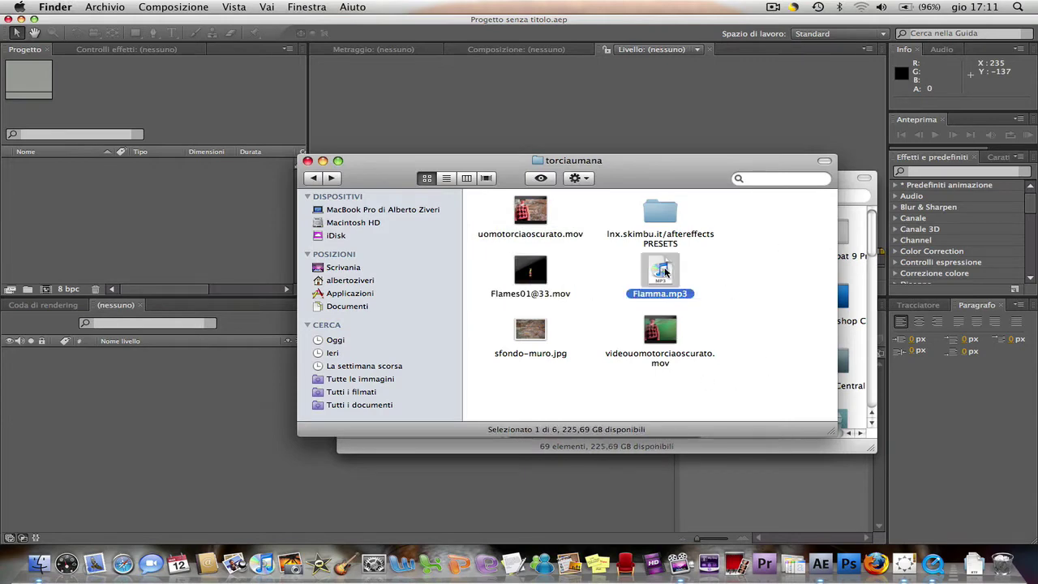
left_click(542, 339)
left_click(659, 336)
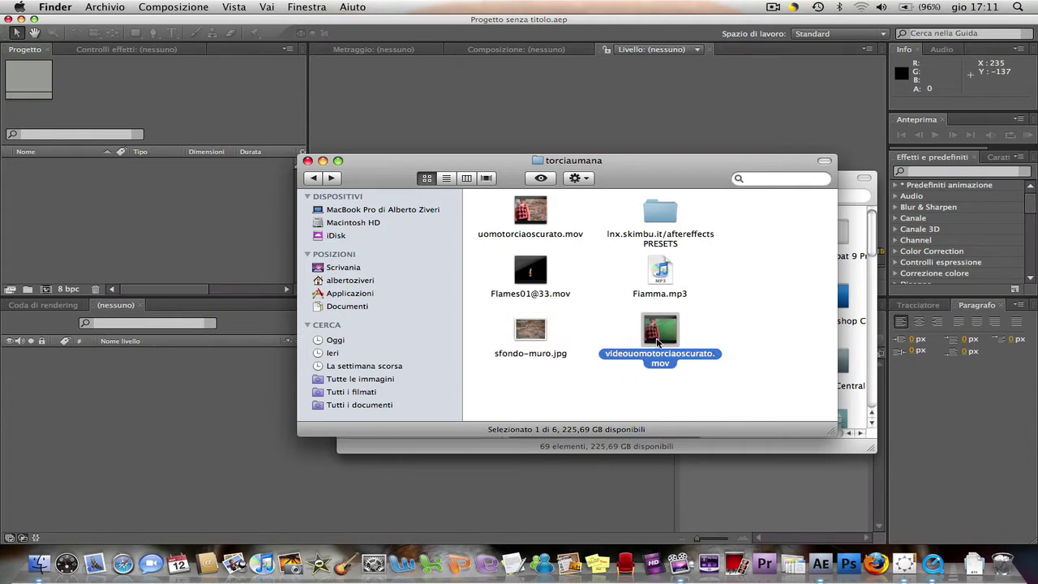
double_click(659, 341)
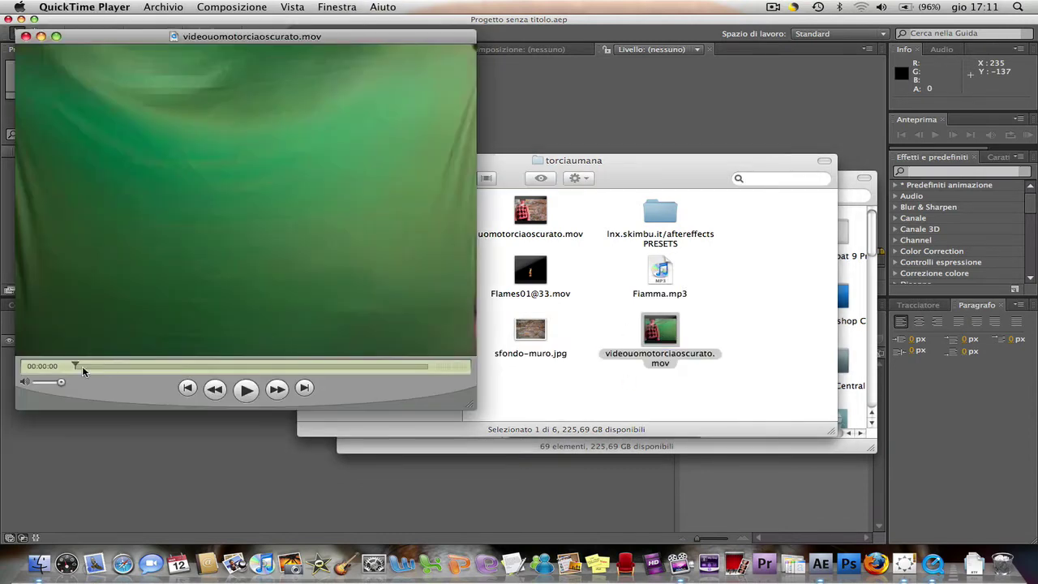
left_click_drag(93, 367, 399, 367)
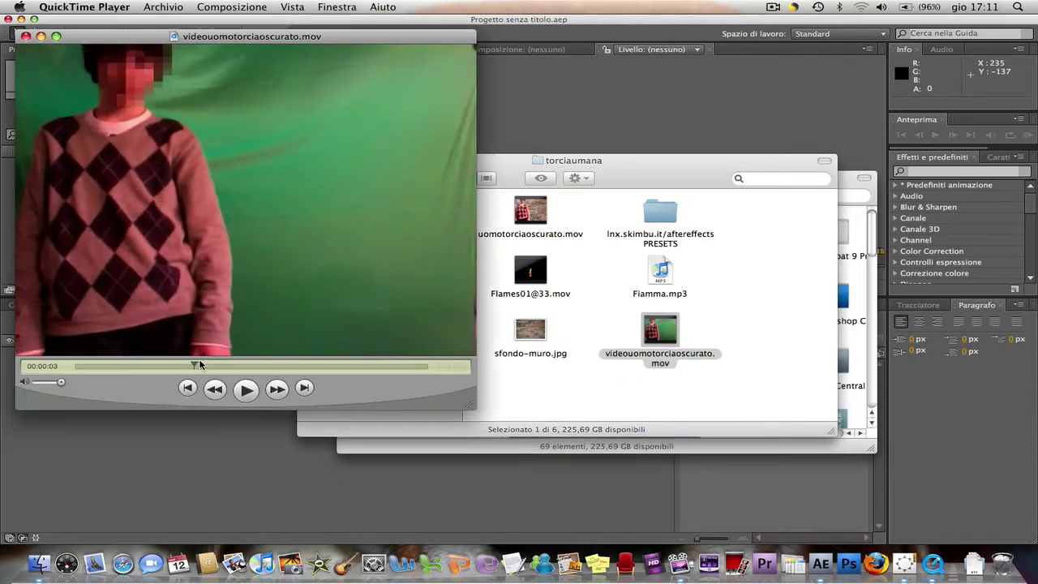
left_click(25, 36)
left_click(724, 349)
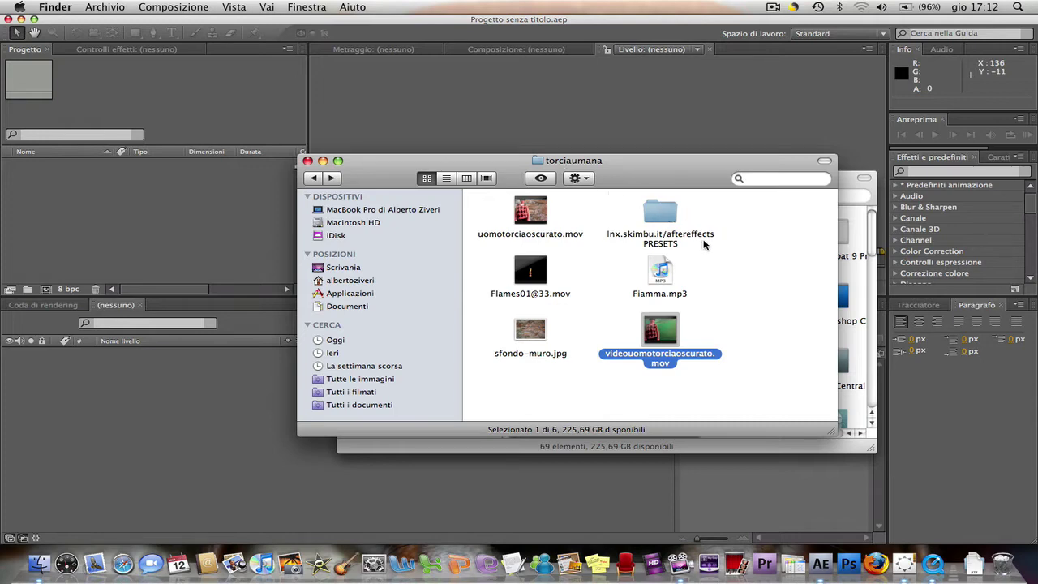
Look inside the lnx.skimbu.it/aftereffects PRESETS folder at torciaumana.ffx, then return to the torciaumana folder
left_click(659, 216)
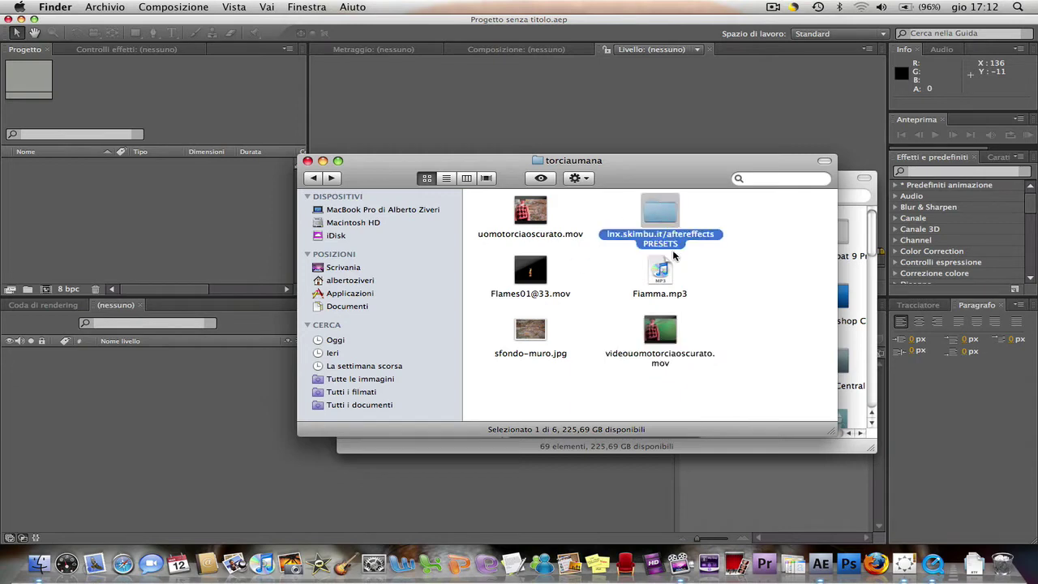
double_click(672, 219)
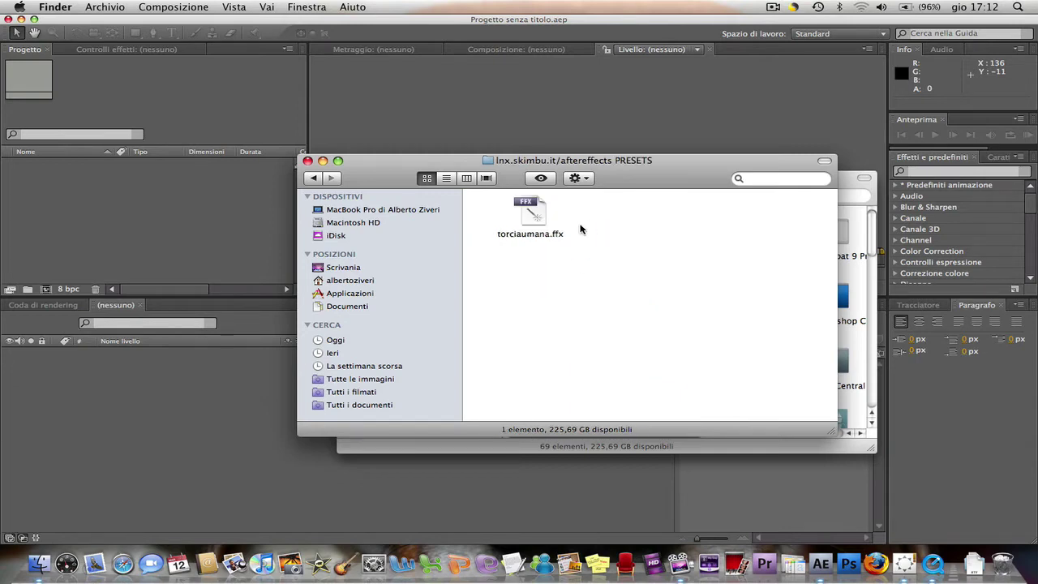
left_click(543, 211)
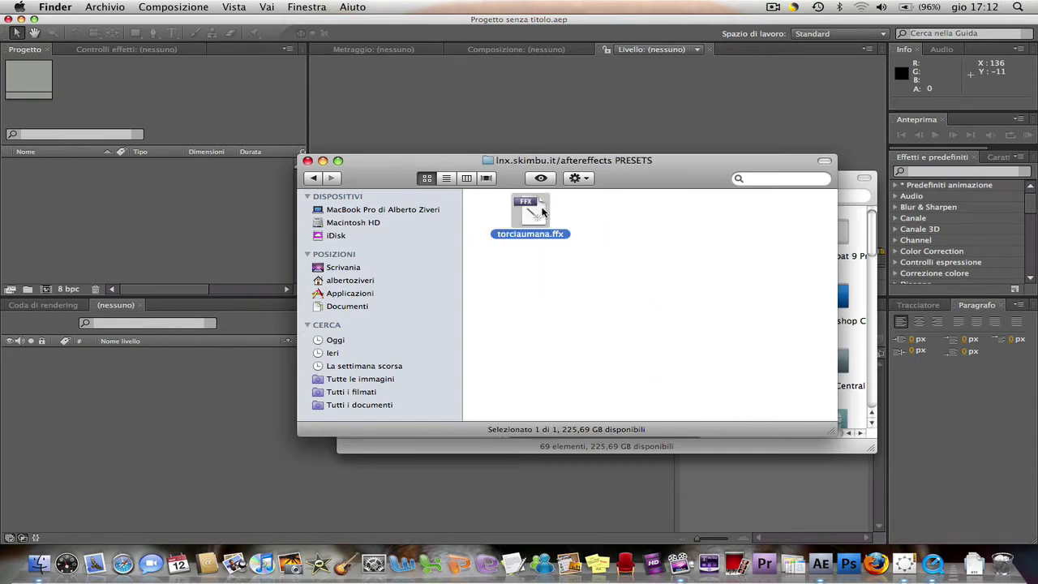
left_click(314, 178)
Find torciaumana.ffx in After Effects CS4's Presets/lnx.skimbu.it/aftereffects, then select the four source media files
left_click(873, 244)
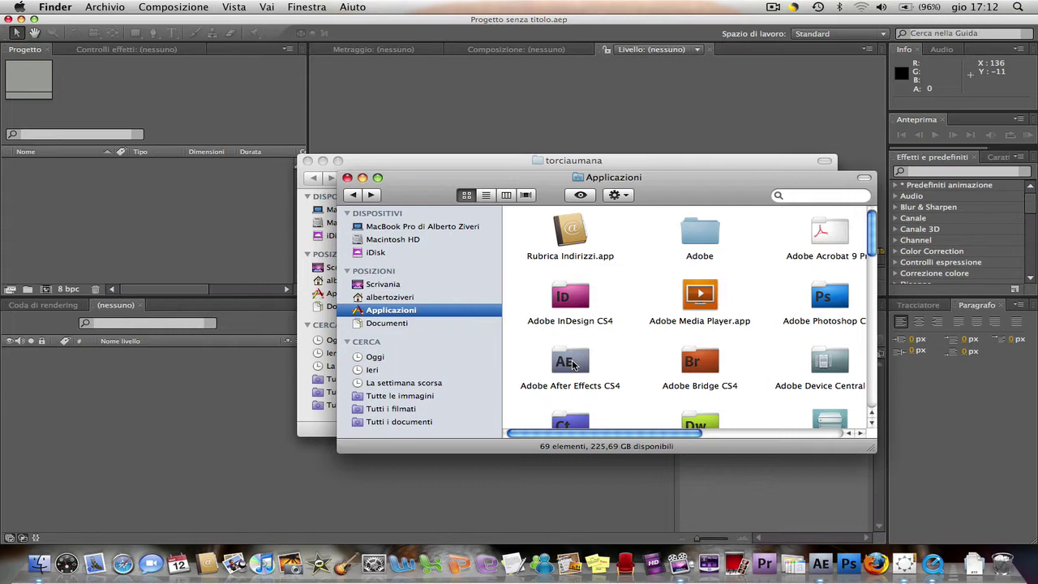
double_click(570, 362)
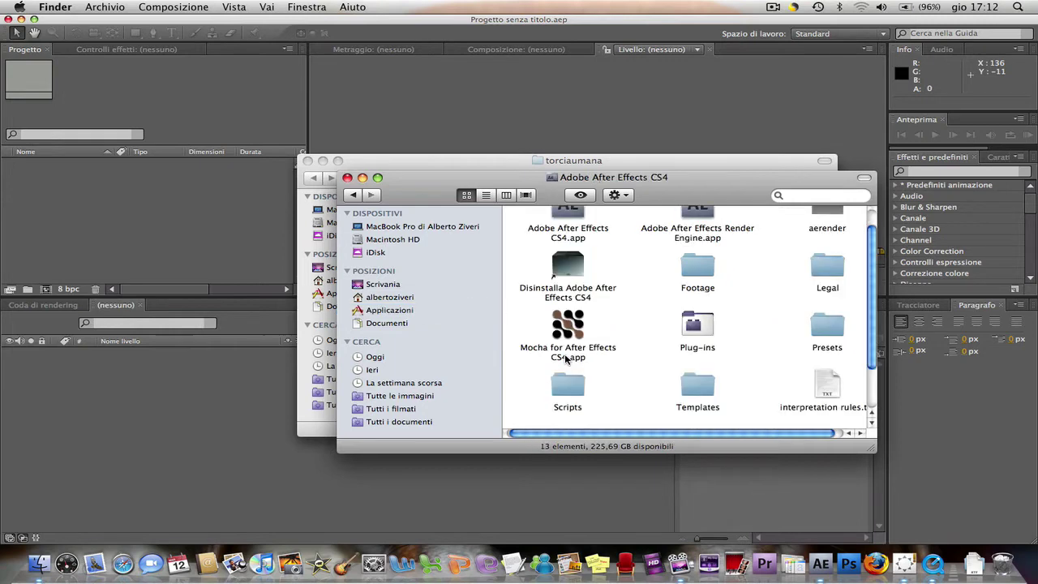
double_click(823, 330)
scroll(721, 310, "down", 3)
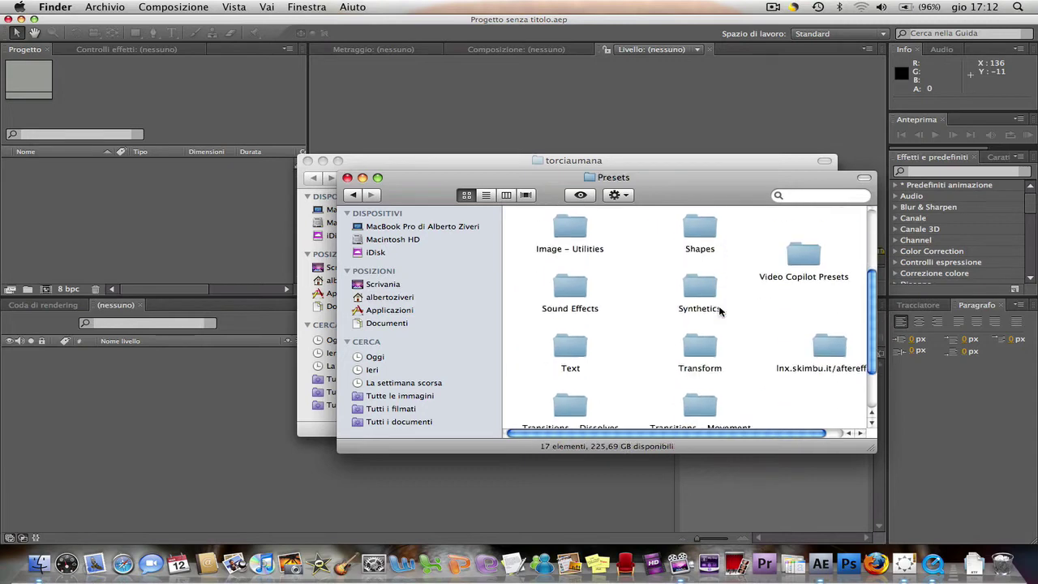
double_click(824, 352)
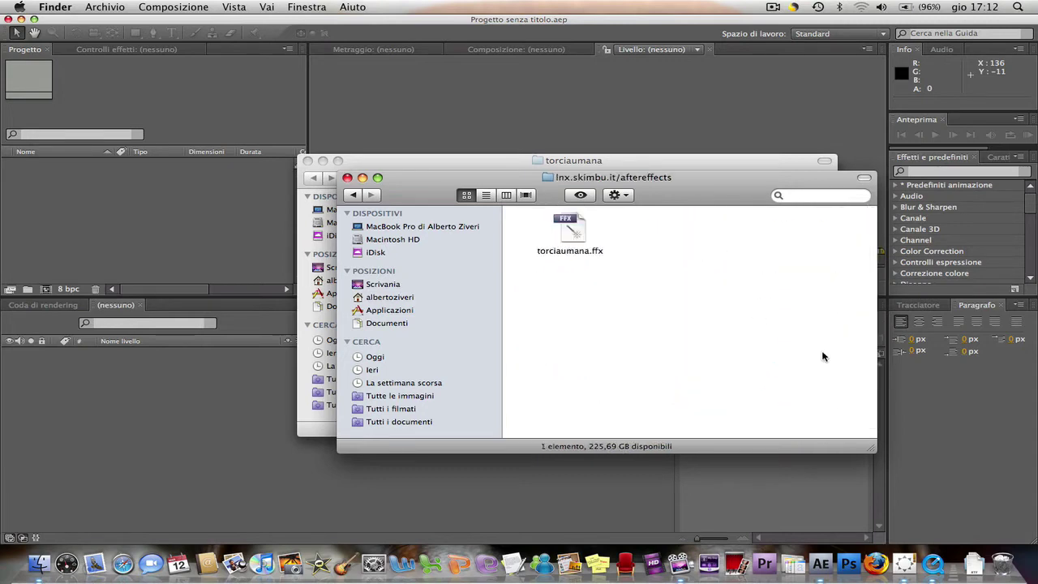
left_click(567, 233)
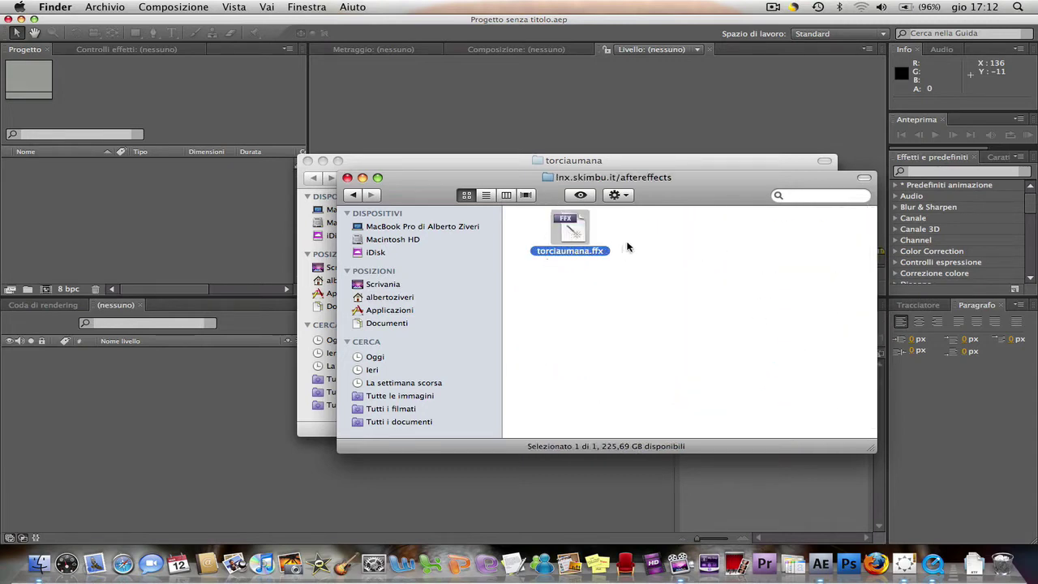
left_click(492, 164)
left_click_drag(734, 361, 523, 268)
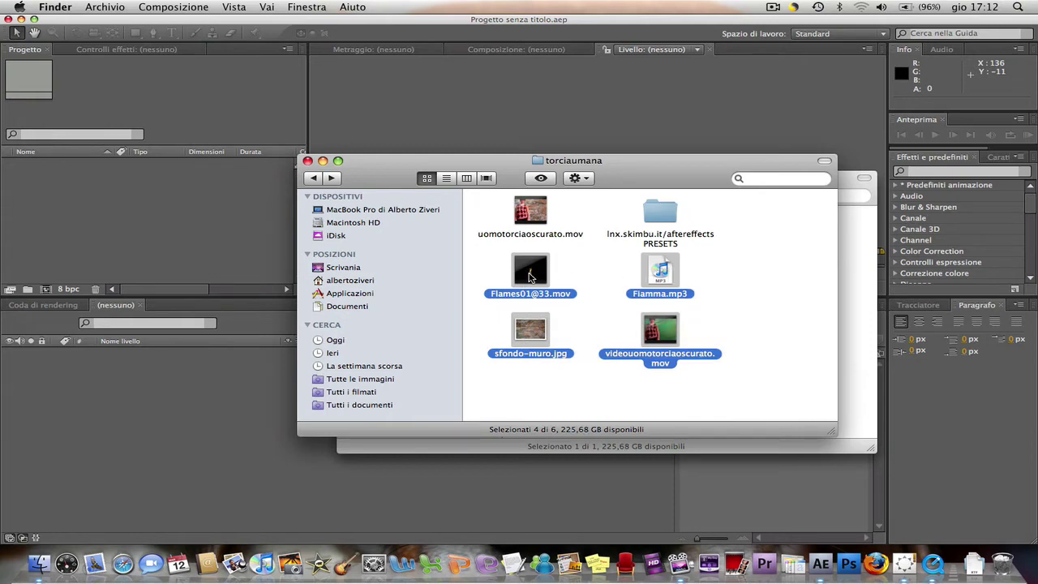
Import the four media files, build a videouomotorciaoscurato composition, and fit the view up to 100%
left_click_drag(672, 277, 39, 195)
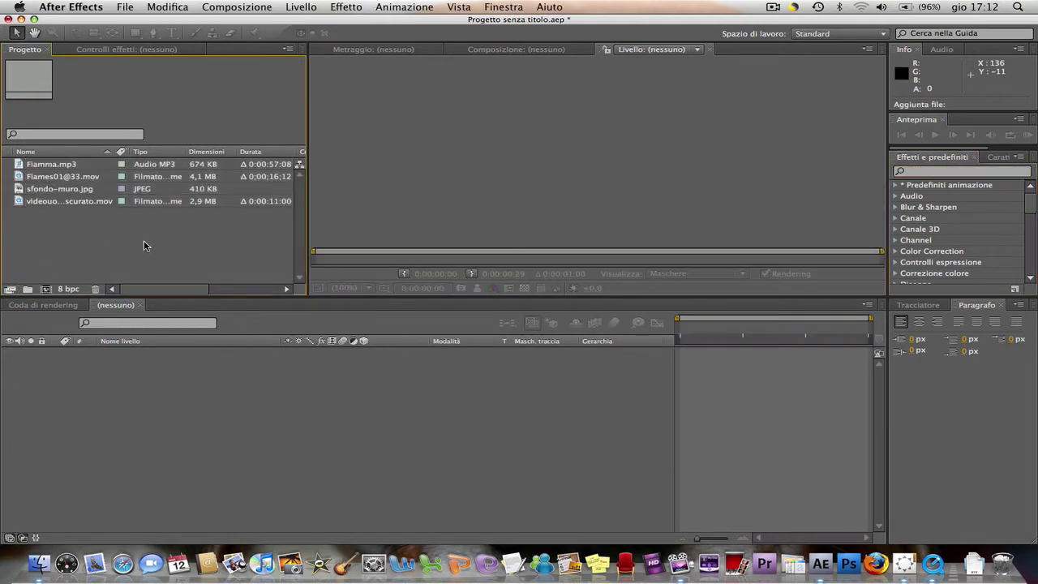
left_click_drag(70, 203, 161, 396)
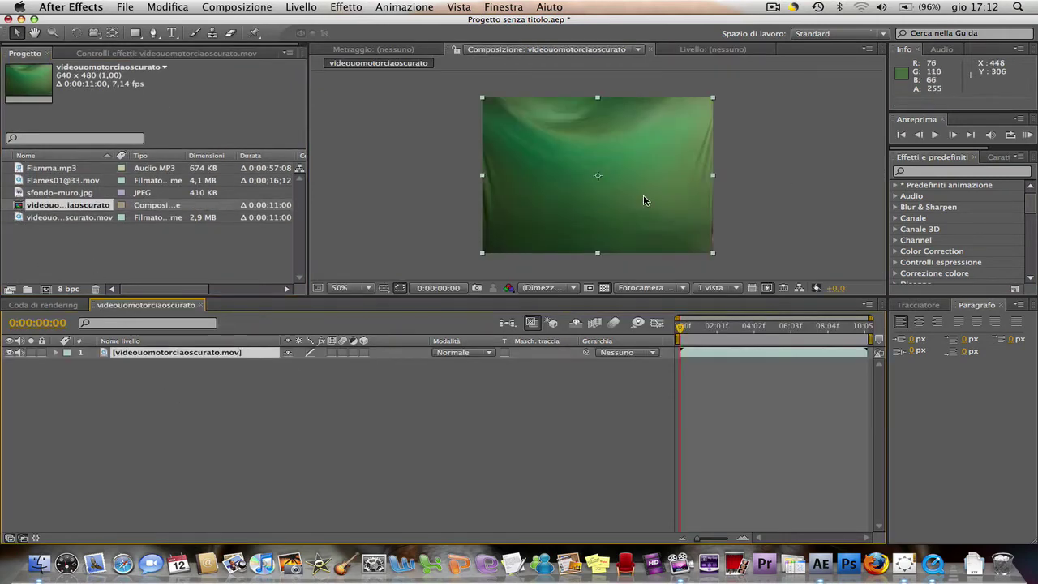
left_click(348, 290)
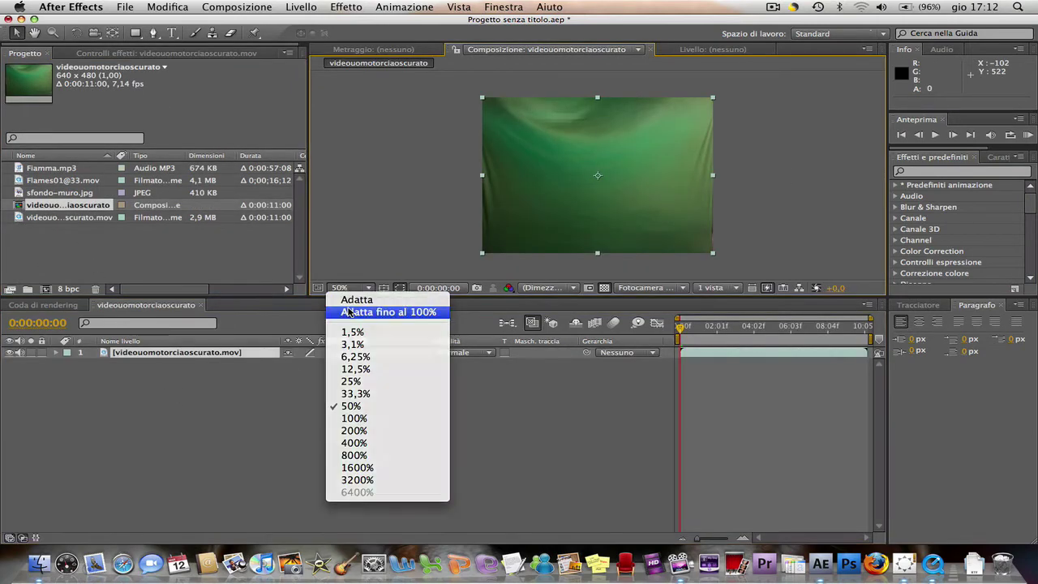
left_click(350, 312)
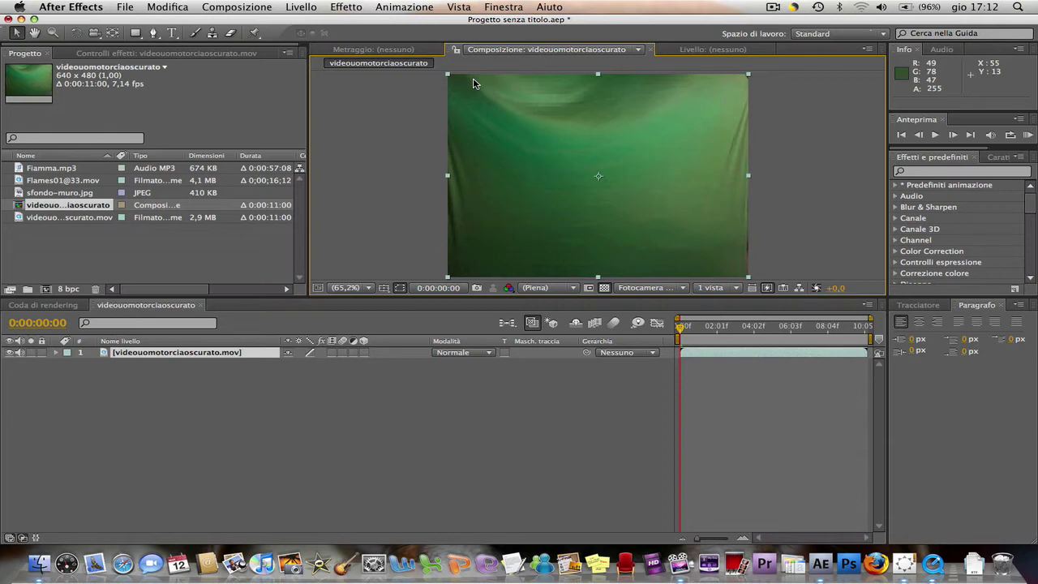
Apply Keylight (1.2) to the videouomotorciaoscurato.mov layer and move to about 0:00:04:01
left_click(148, 361)
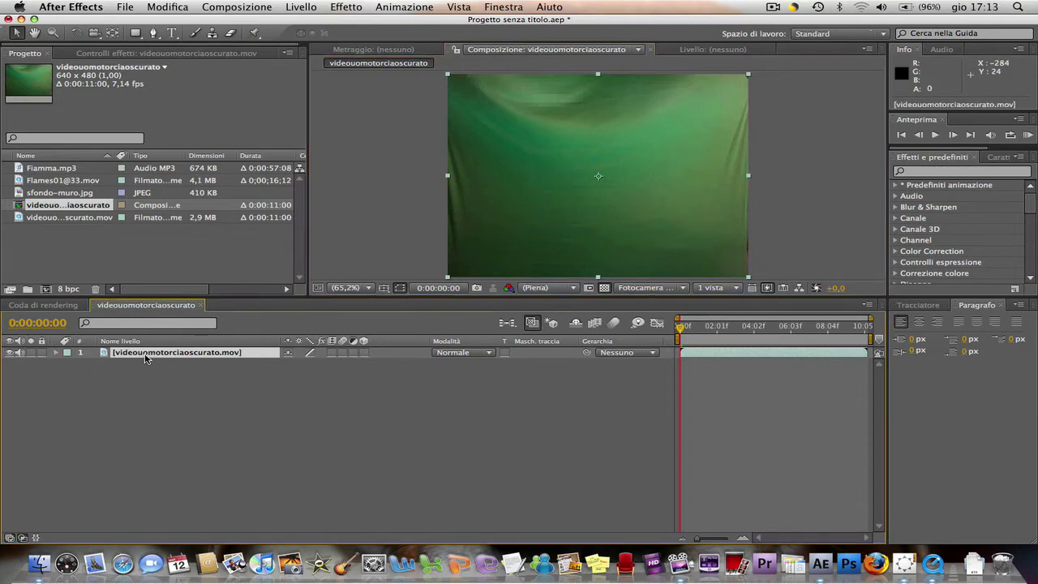
left_click(346, 6)
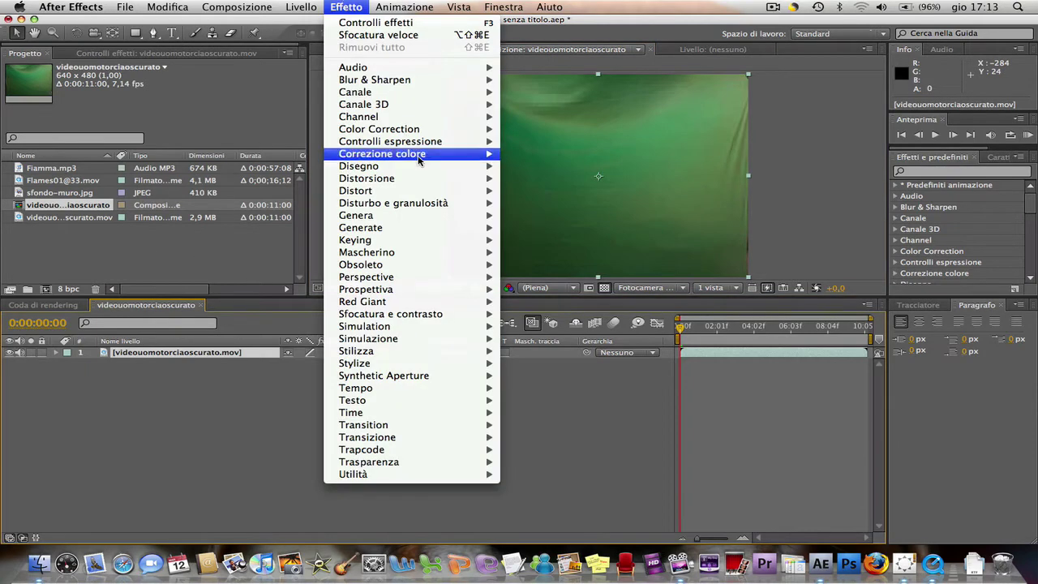
mouse_move(427, 240)
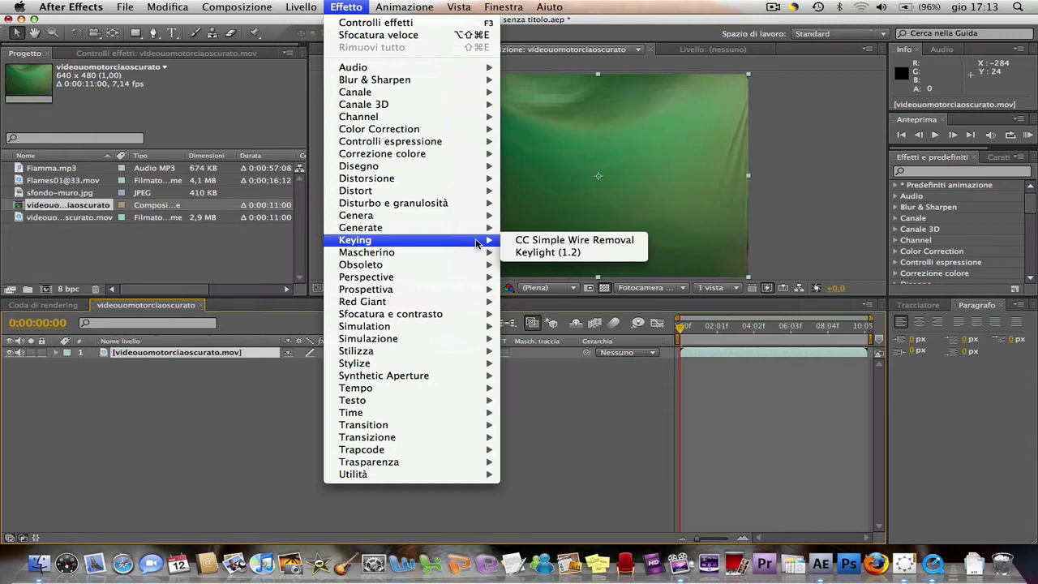
left_click(558, 250)
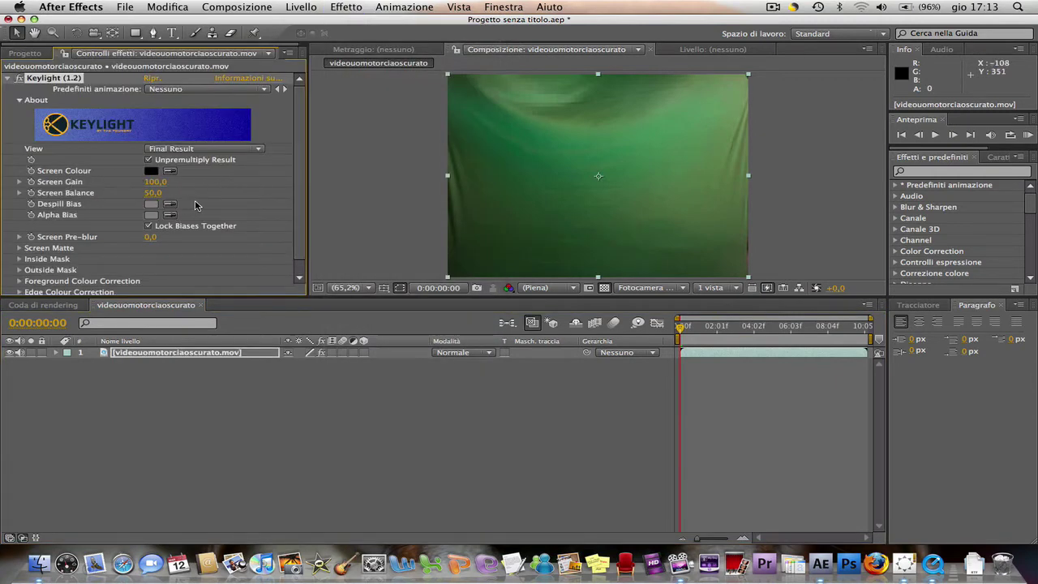
left_click_drag(680, 329, 753, 328)
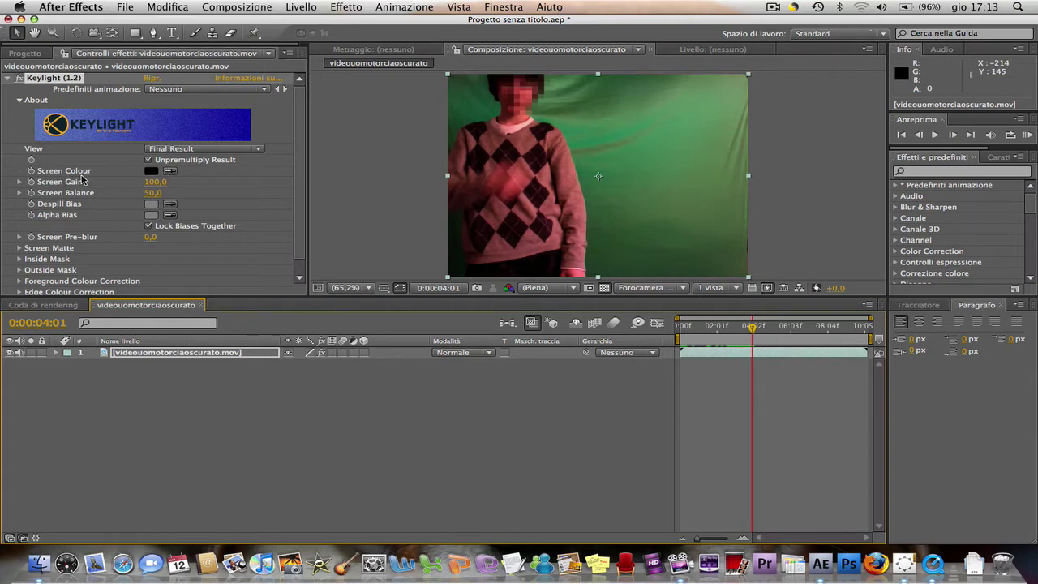
Sample the green backdrop with Keylight's Screen Colour eyedropper to make it transparent
left_click(170, 171)
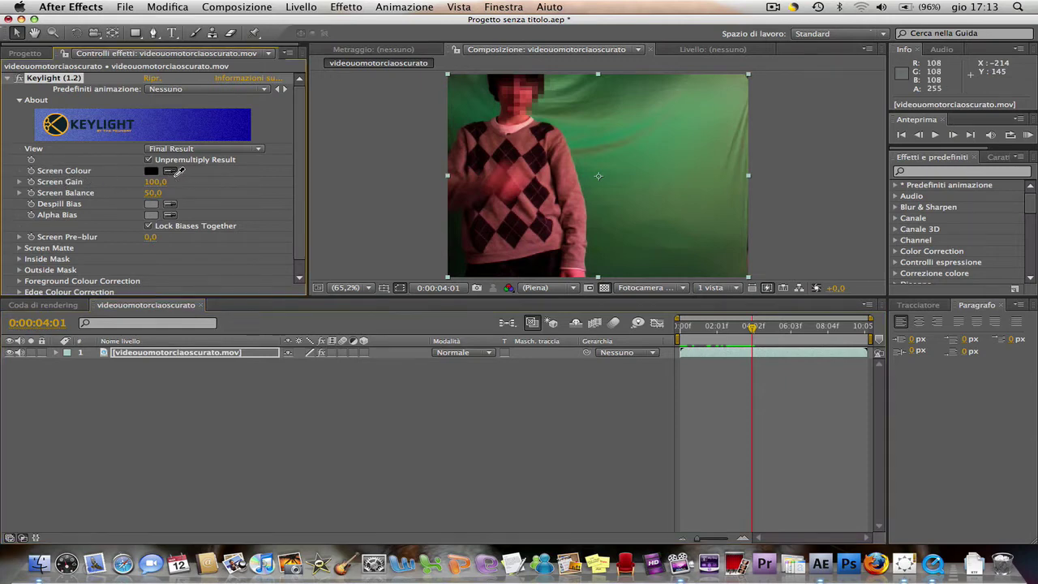
left_click(656, 131)
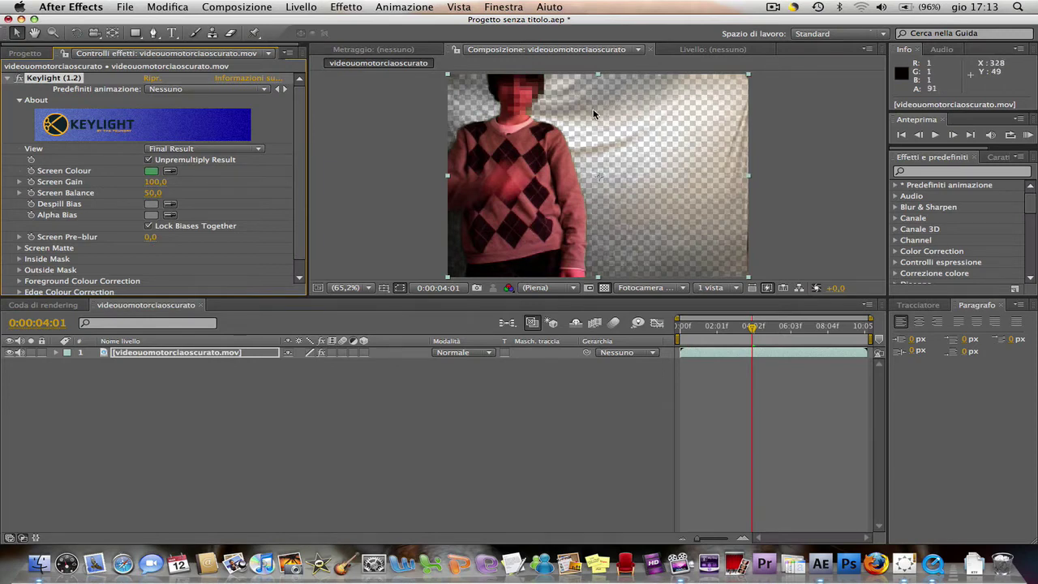
left_click(23, 54)
Put sfondo-muro.jpg beneath the video, then set Screen Gain 149, Clip Black 58, Screen Balance 0
left_click_drag(63, 193, 261, 400)
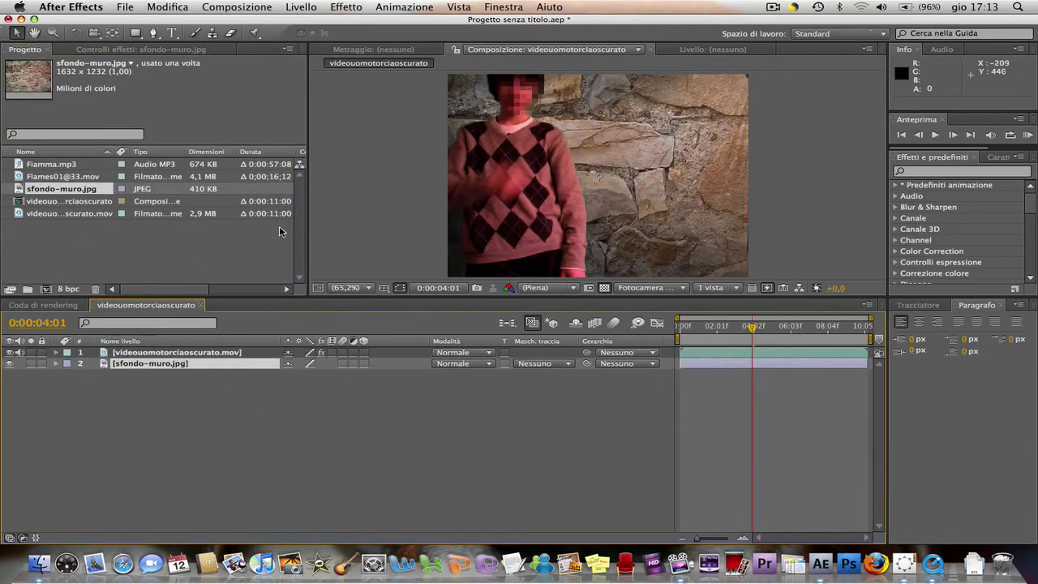
left_click(116, 46)
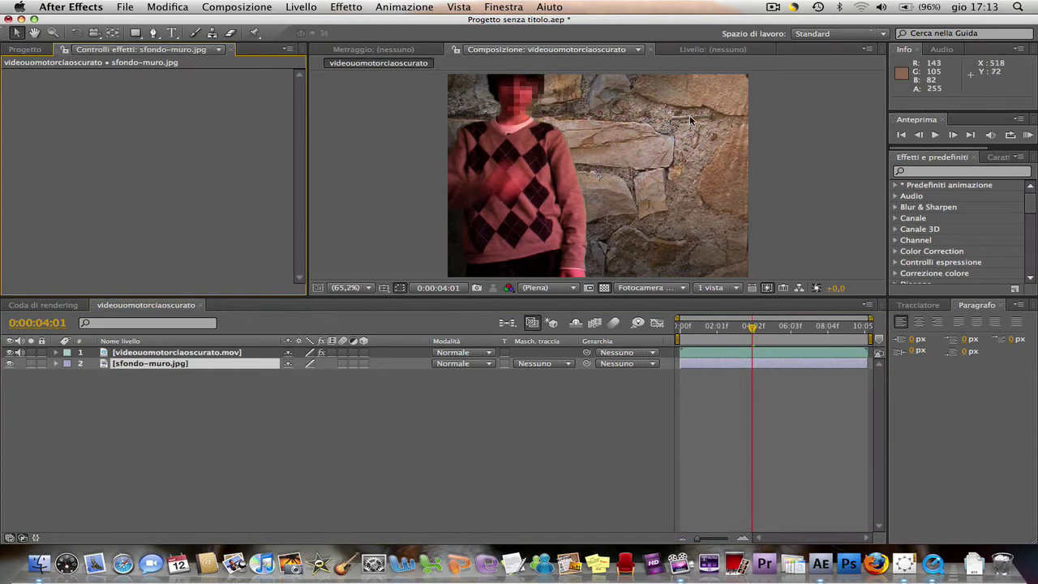
left_click(179, 352)
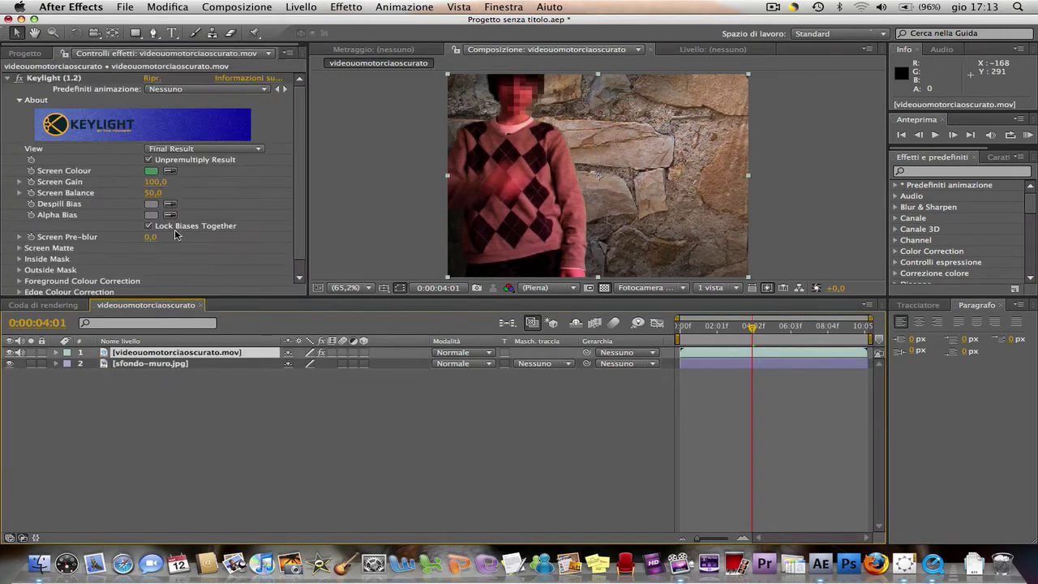
left_click_drag(158, 184, 192, 177)
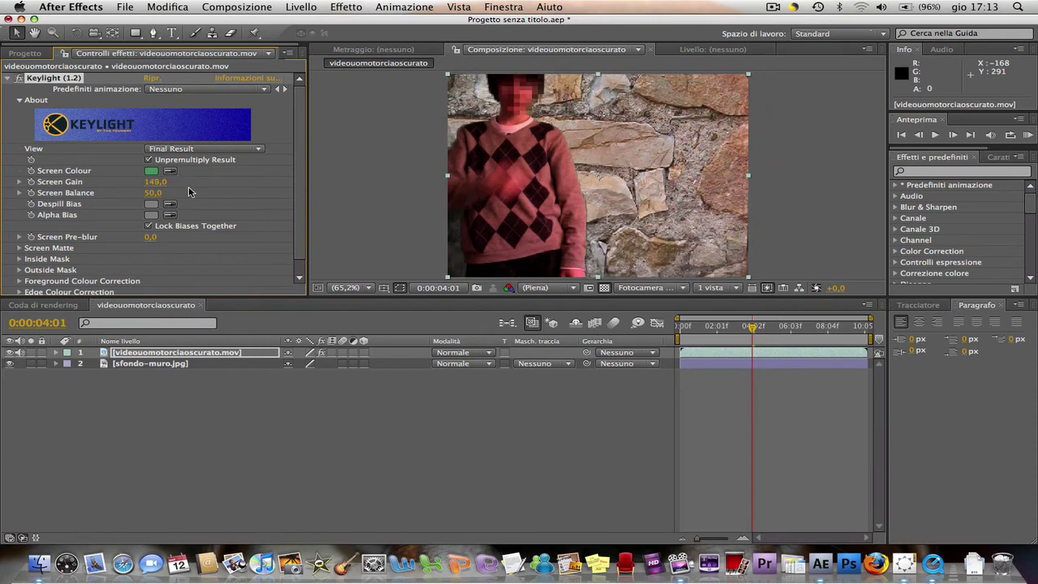
left_click(21, 249)
left_click_drag(151, 201, 184, 195)
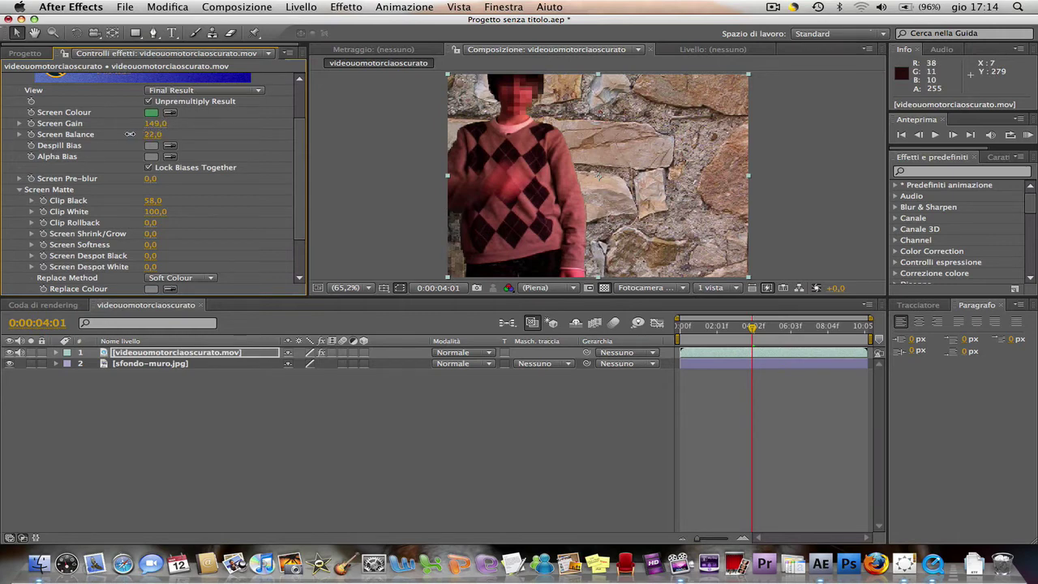
left_click_drag(130, 134, 116, 135)
Adjust Screen Shrink/Grow, raise Despot Black to 1.8 and push Clip Black toward 88
left_click_drag(151, 232, 164, 244)
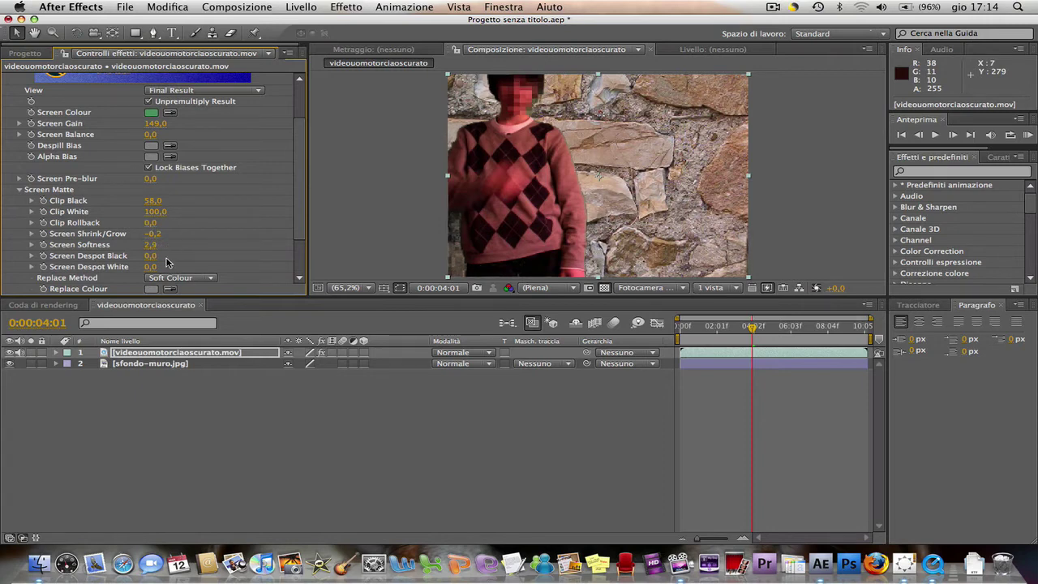
left_click_drag(158, 255, 164, 255)
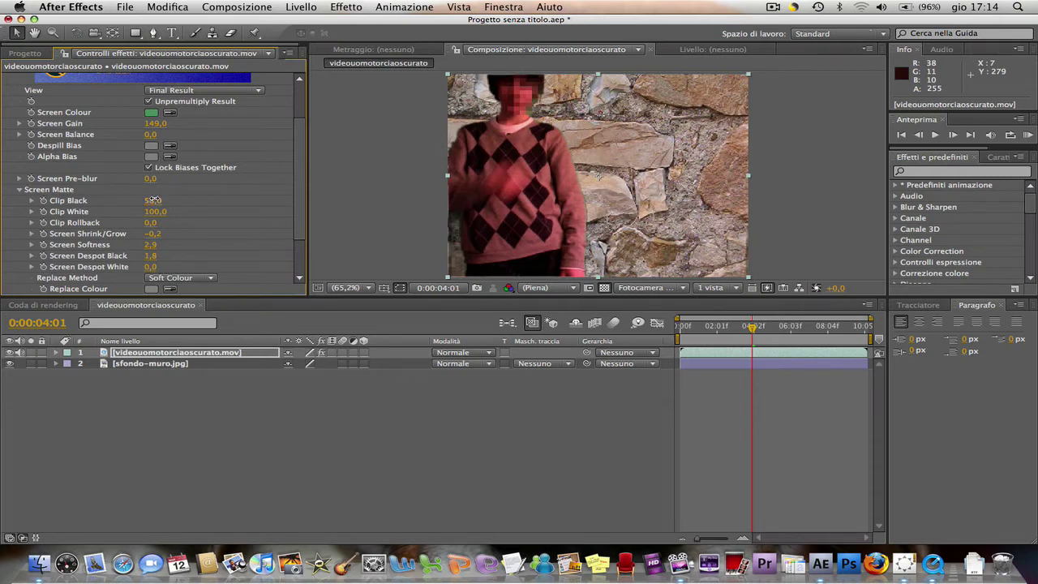
left_click_drag(153, 201, 174, 197)
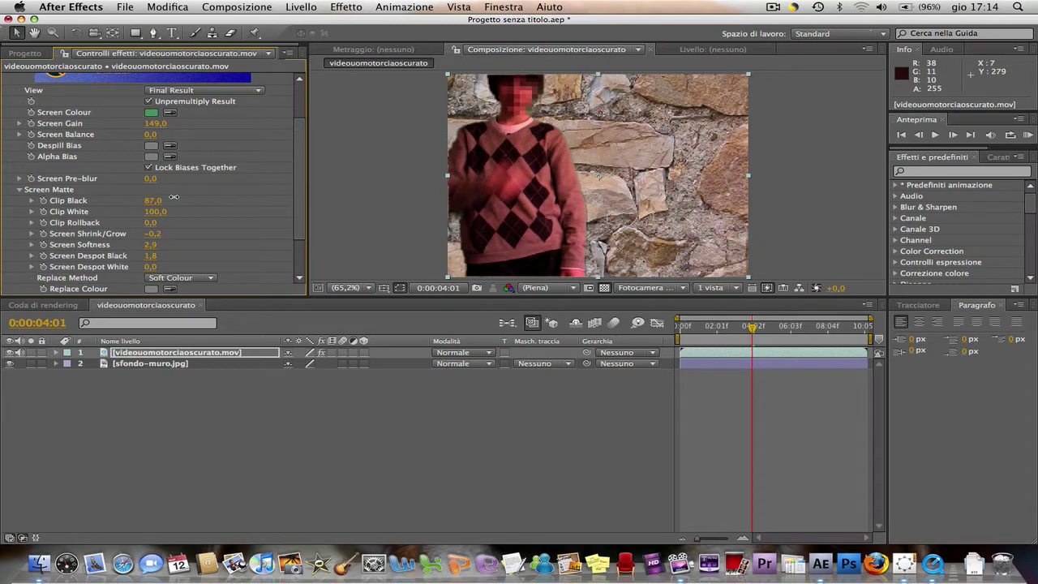
left_click_drag(754, 328, 770, 329)
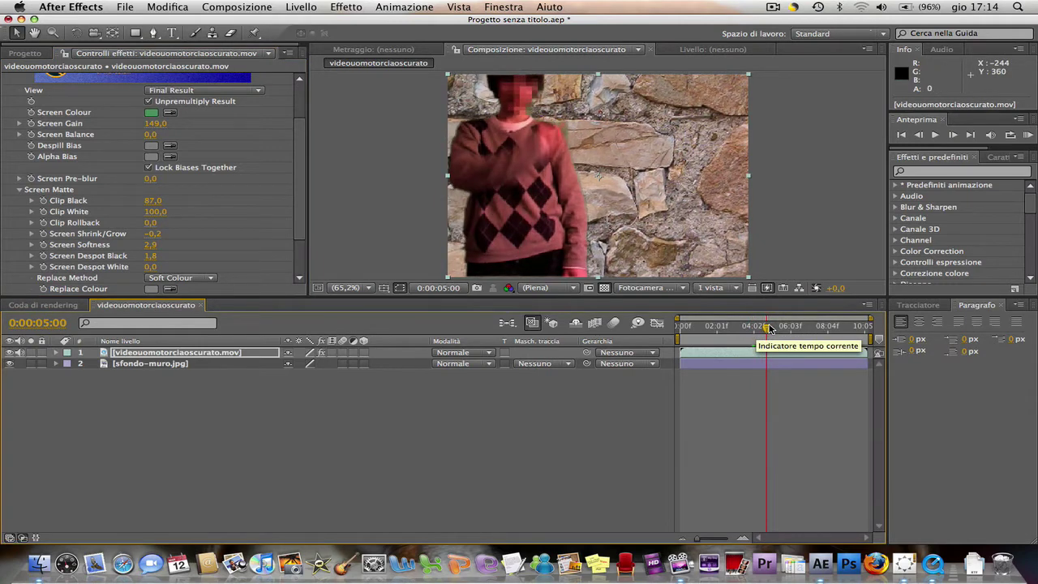
left_click_drag(153, 201, 149, 199)
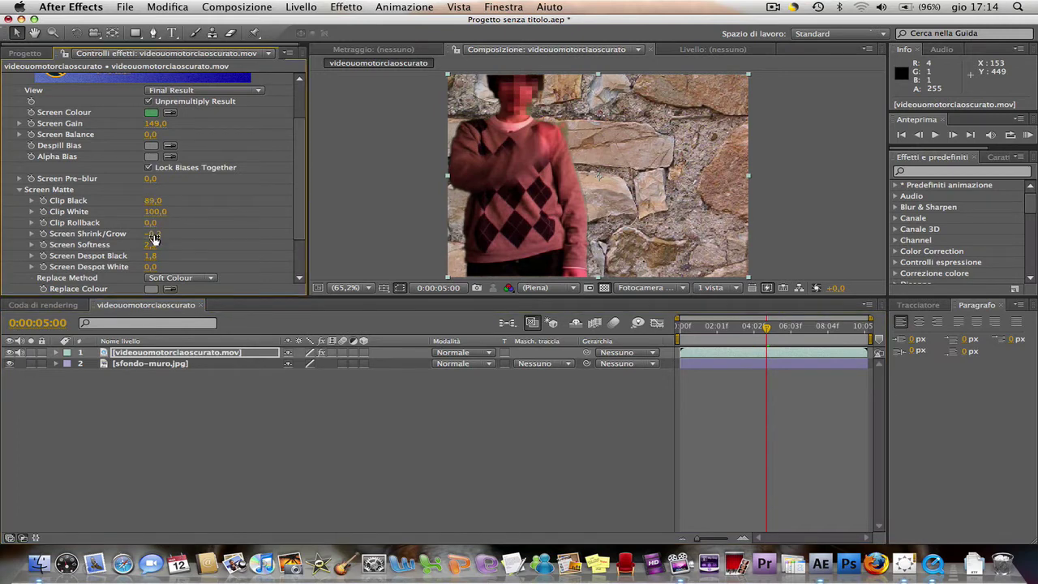
Set Softness 1.5, Shrink/Grow 0 and Clip Rollback 0, then move to 0:00:05:04
left_click_drag(152, 221, 163, 216)
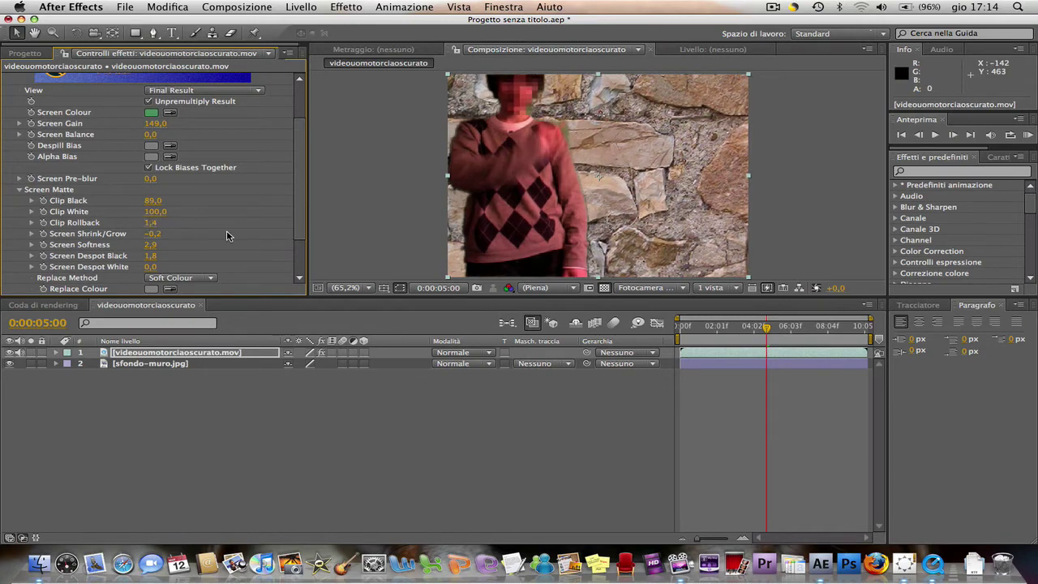
left_click_drag(145, 244, 158, 233)
left_click(152, 234)
type("0")
key("Return")
left_click_drag(154, 198, 150, 198)
left_click_drag(153, 222, 146, 221)
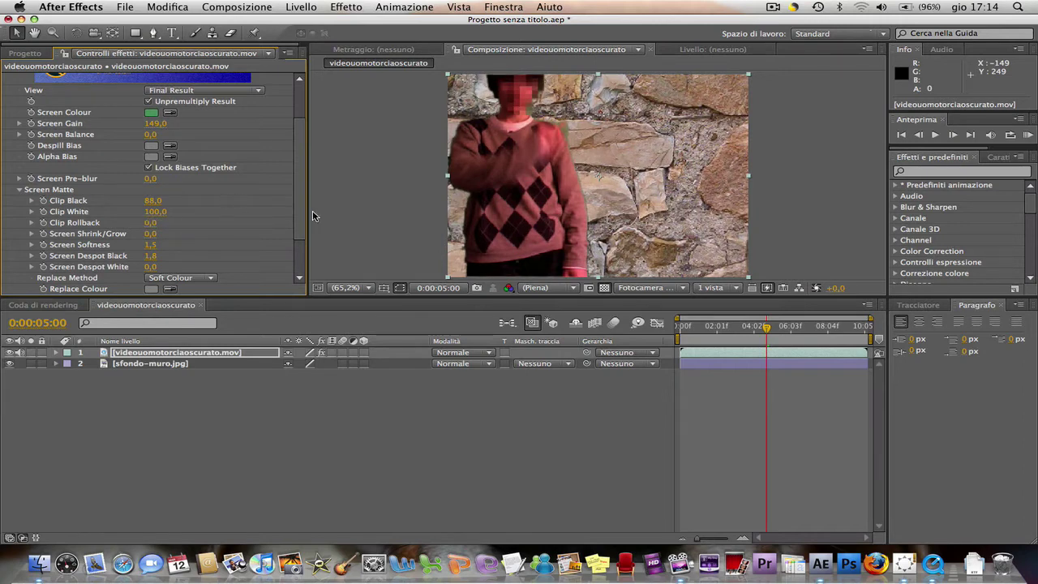
left_click_drag(766, 327, 775, 328)
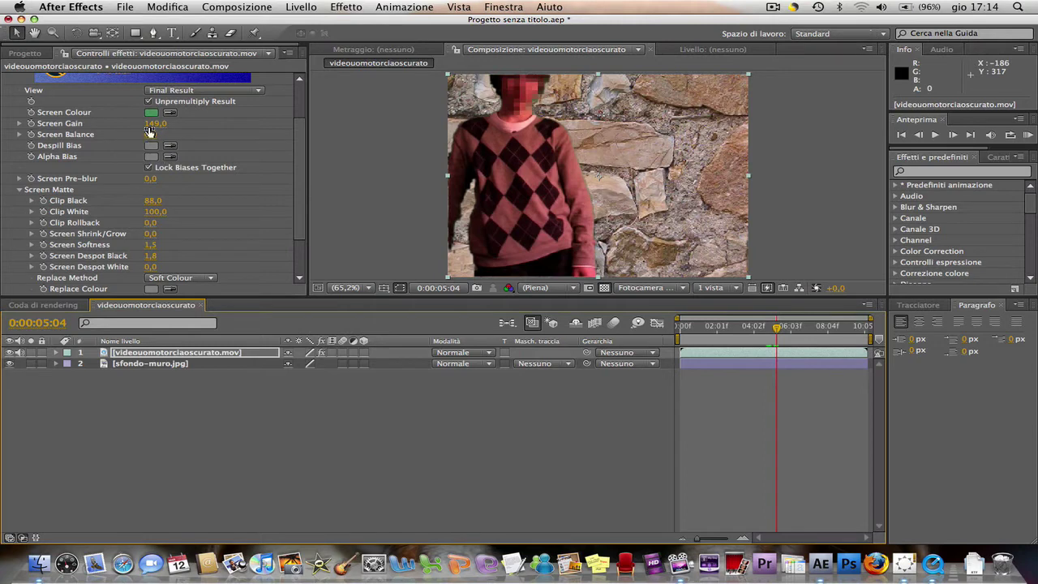
Scrub Screen Balance to 68, bring Screen Gain to 111, and set Clip Black to 83
left_click(150, 133)
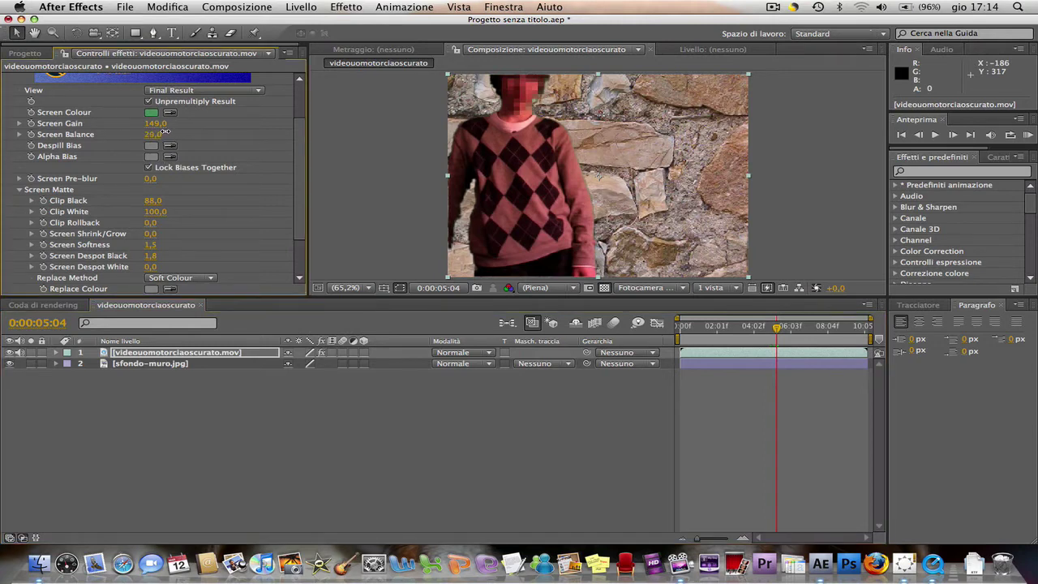
left_click_drag(165, 131, 137, 128)
mouse_move(155, 133)
left_mouse_down()
mouse_move(186, 127)
mouse_move(161, 130)
left_mouse_up()
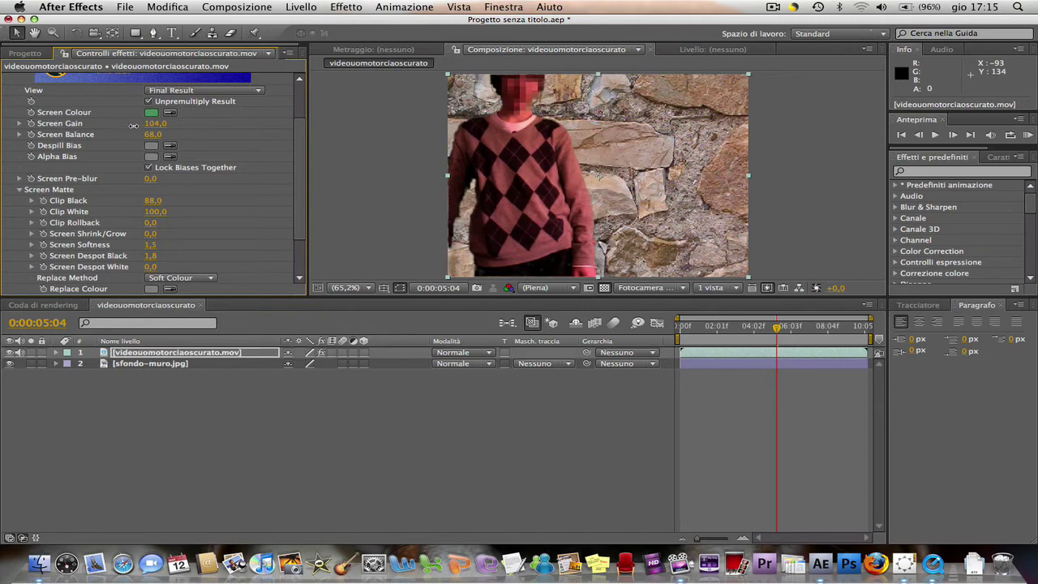
left_click_drag(162, 129, 188, 124)
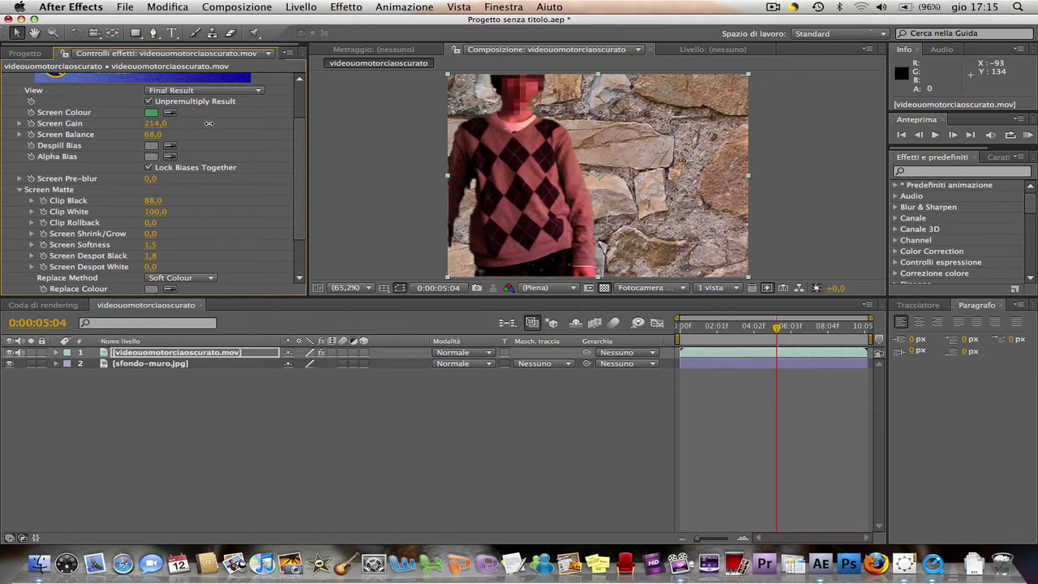
mouse_move(151, 179)
left_mouse_down()
mouse_move(166, 177)
mouse_move(149, 178)
left_mouse_up()
left_click_drag(154, 123, 77, 122)
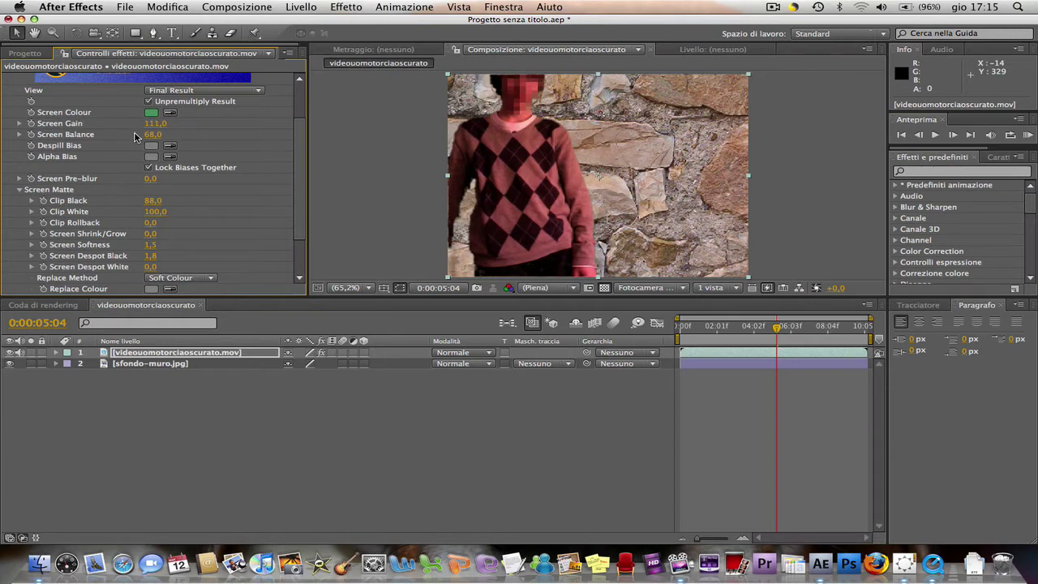
left_click_drag(150, 200, 151, 200)
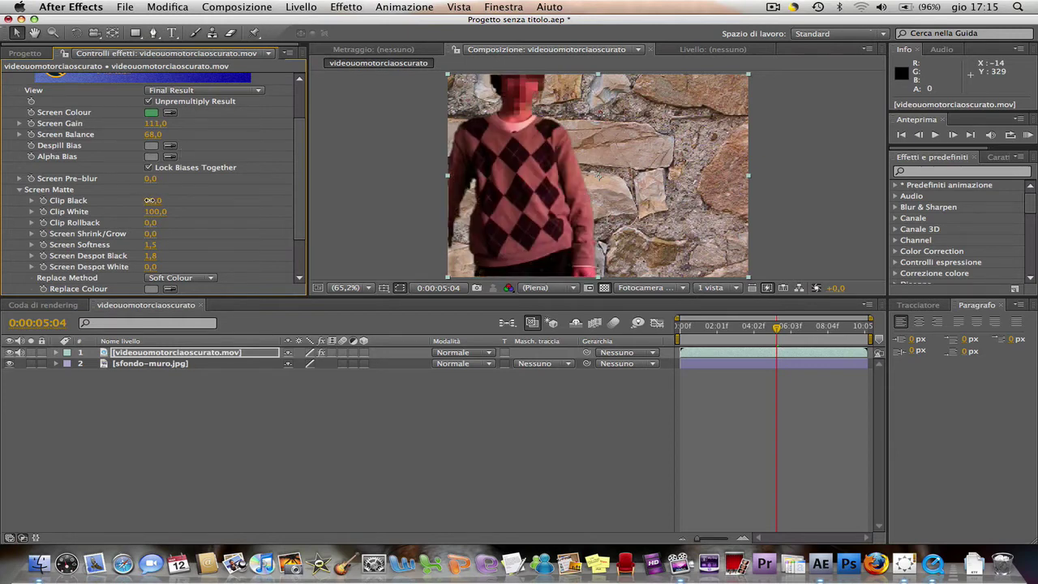
Zero Screen Softness and Despot Black, lower Clip Black to 64, and raise Screen Gain to 146
left_click(153, 244)
key("Tab")
type("0")
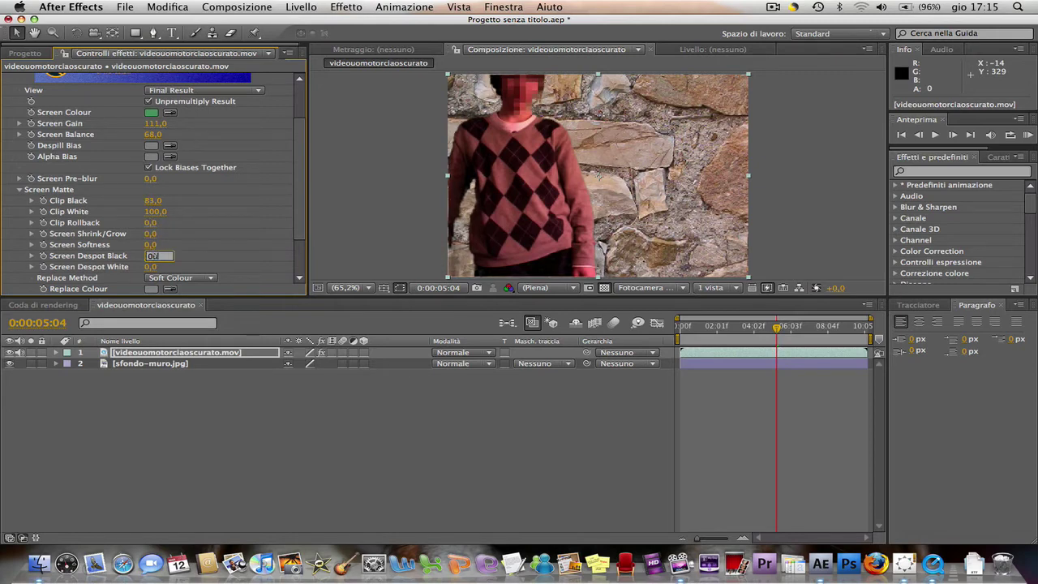
key("Return")
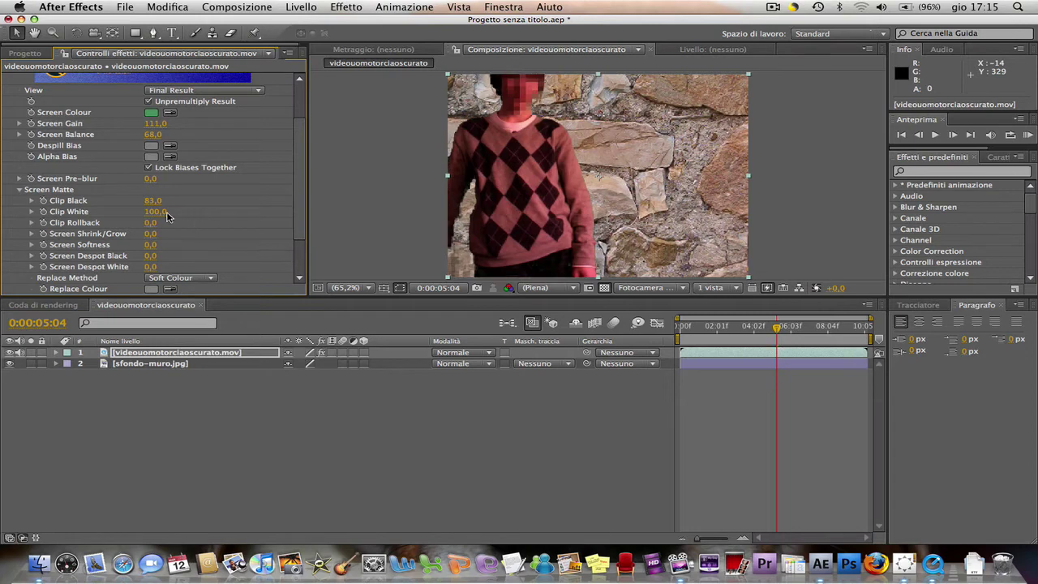
left_click_drag(147, 200, 133, 199)
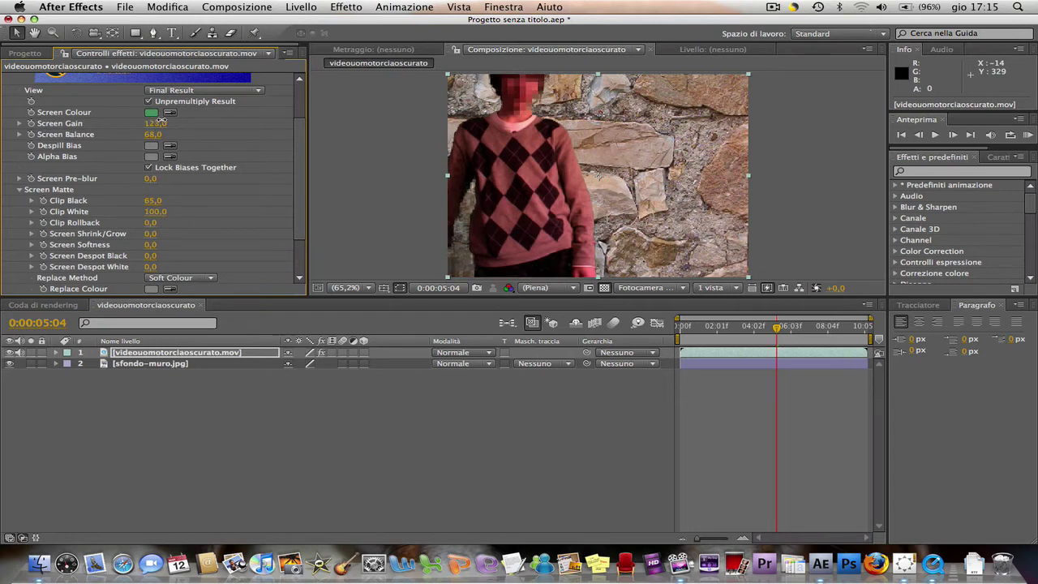
mouse_move(161, 119)
left_mouse_down()
mouse_move(176, 120)
mouse_move(142, 134)
left_mouse_up()
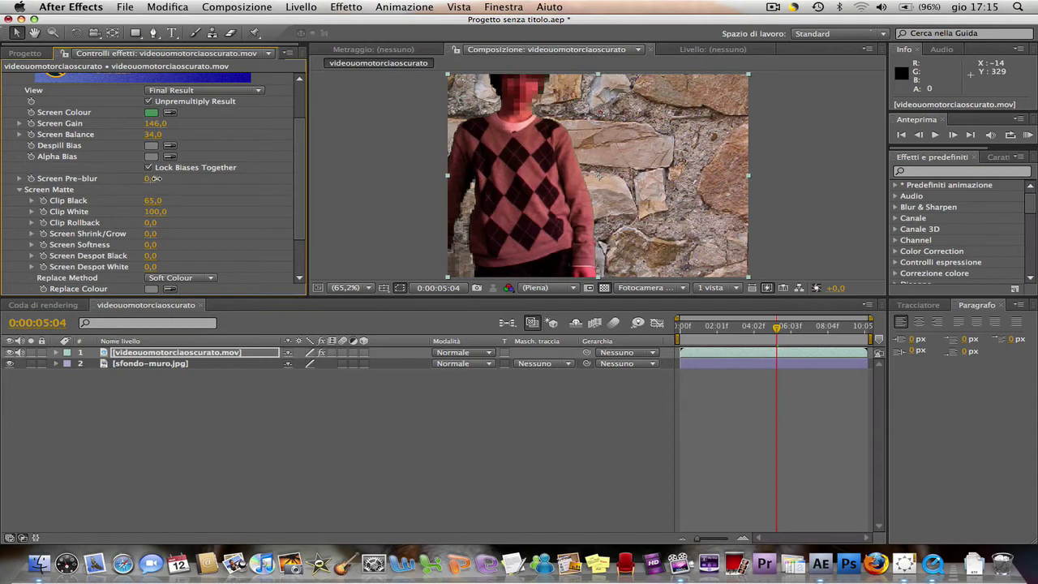
Set Screen Pre-blur 2.7, Softness 3.2 and Clip Black 90, then duplicate the keyed video layer
left_click_drag(154, 179, 161, 179)
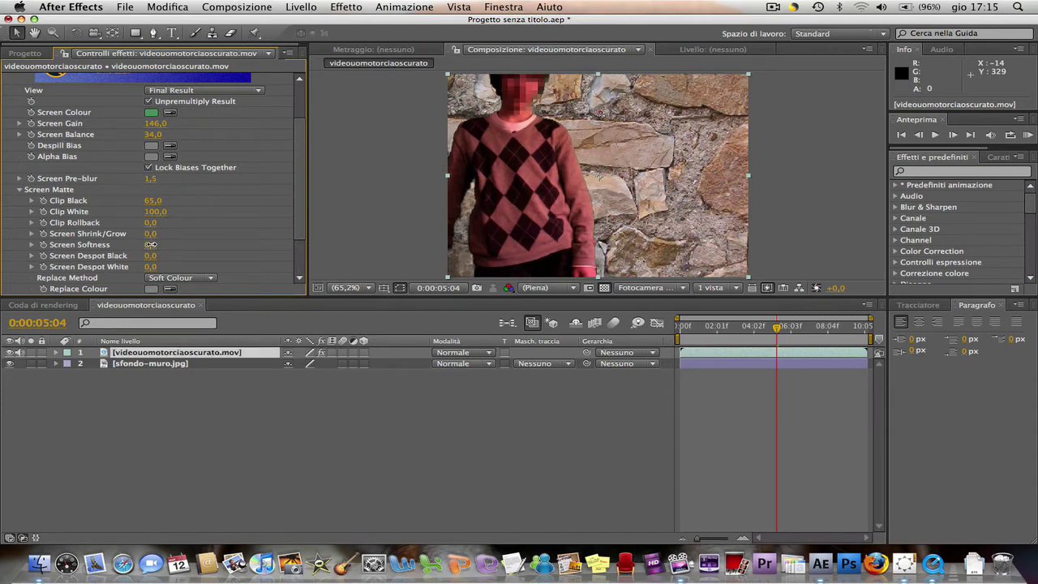
left_click_drag(151, 244, 163, 245)
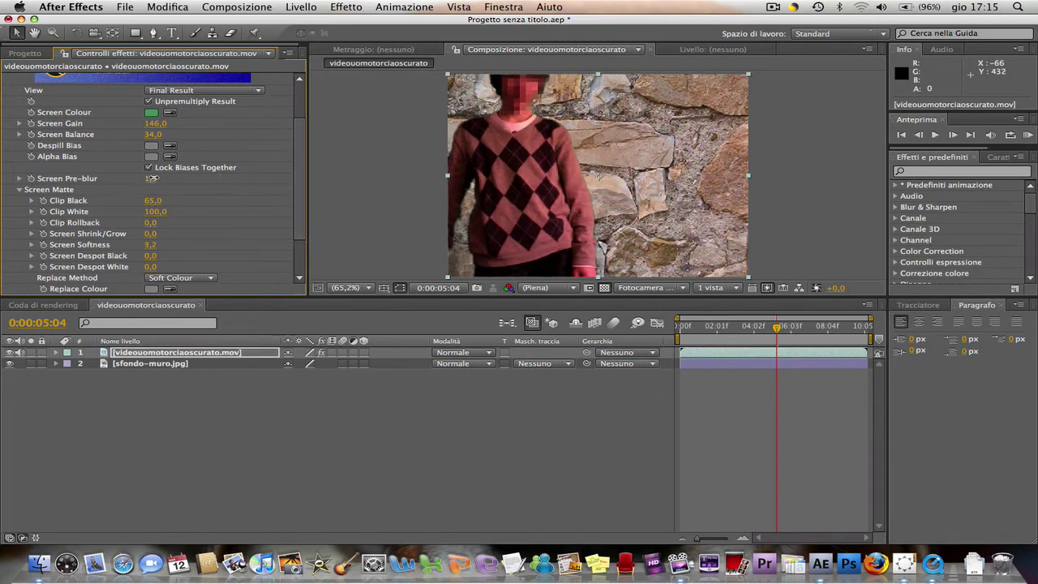
left_click_drag(150, 179, 163, 177)
left_click_drag(148, 200, 163, 196)
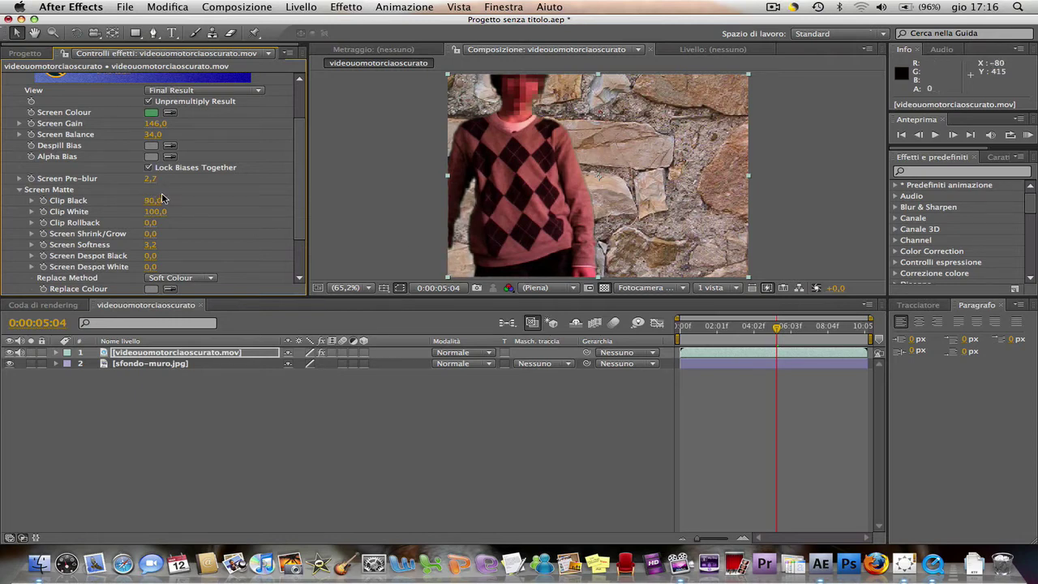
left_click_drag(777, 328, 810, 327)
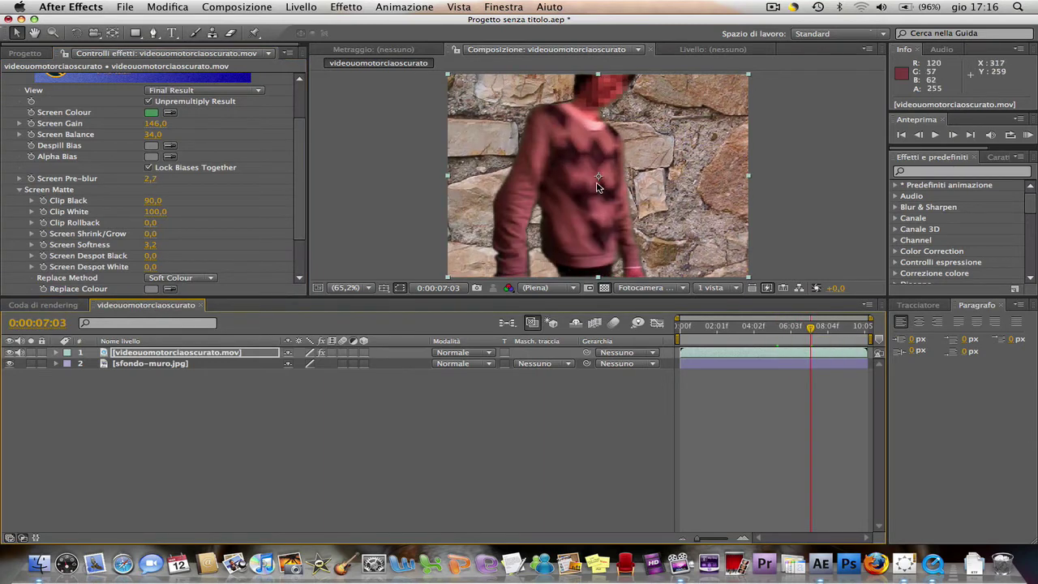
left_click(190, 357)
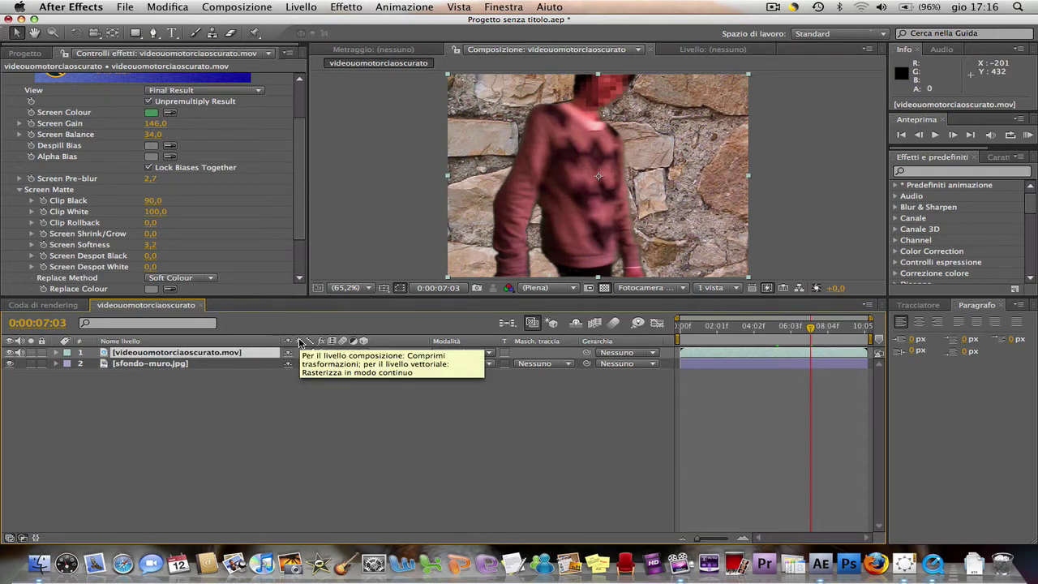
left_click(186, 7)
Duplicate the keyed man layer and name the top copy 'uomofuoco'
left_click(186, 135)
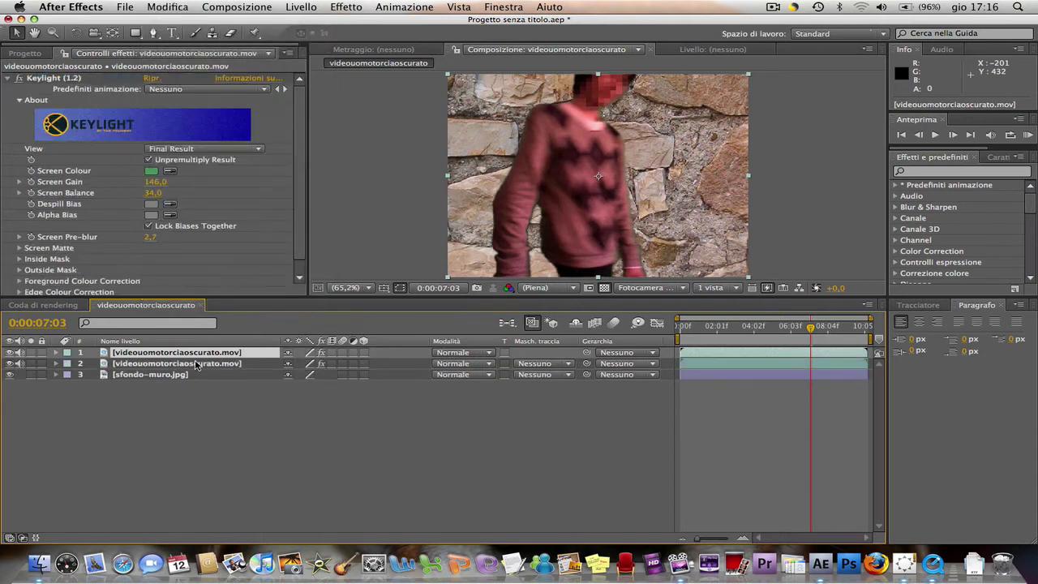
key("Return")
type("uomofuoco")
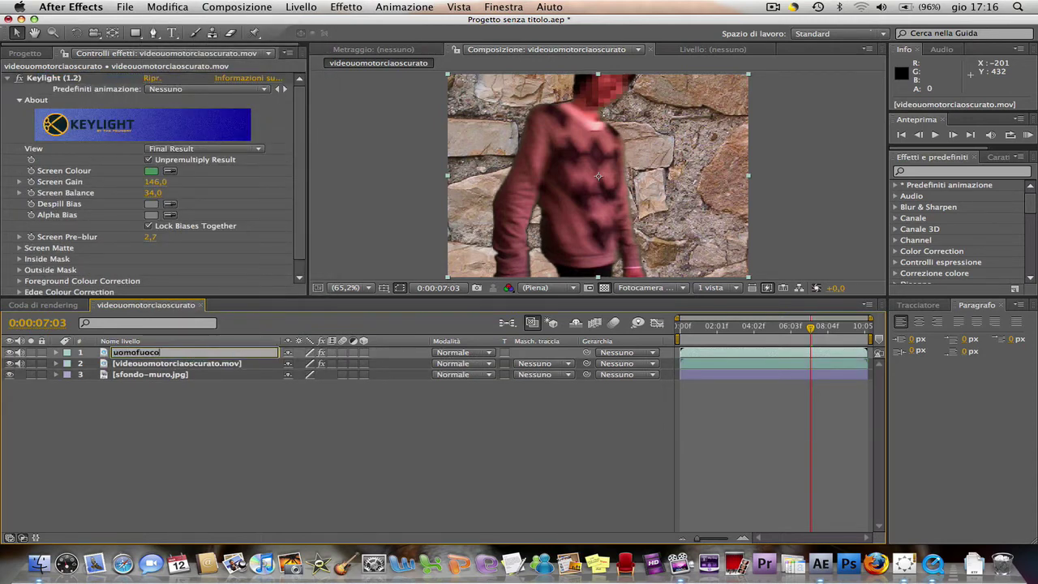
key("Return")
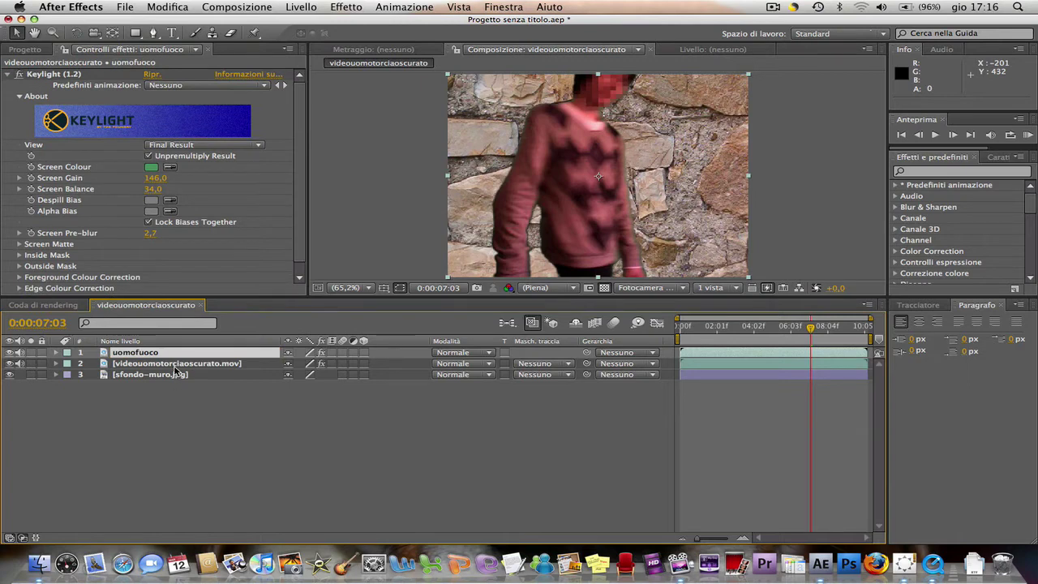
Rename the second layer 'uomo', then return to 0:00:03:03 with uomofuoco selected
left_click(175, 364)
key("Return")
type("uomo")
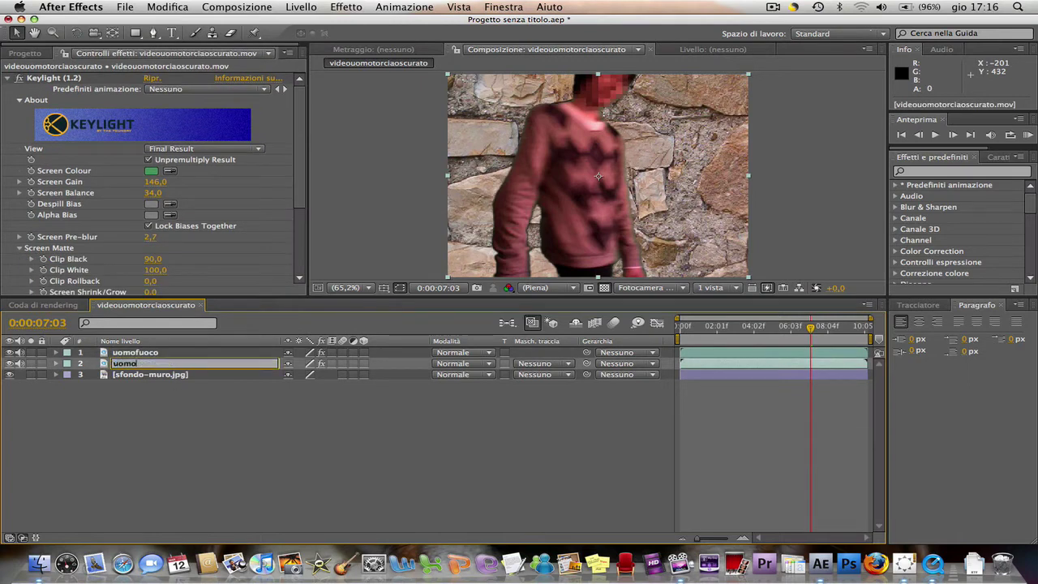
key("Return")
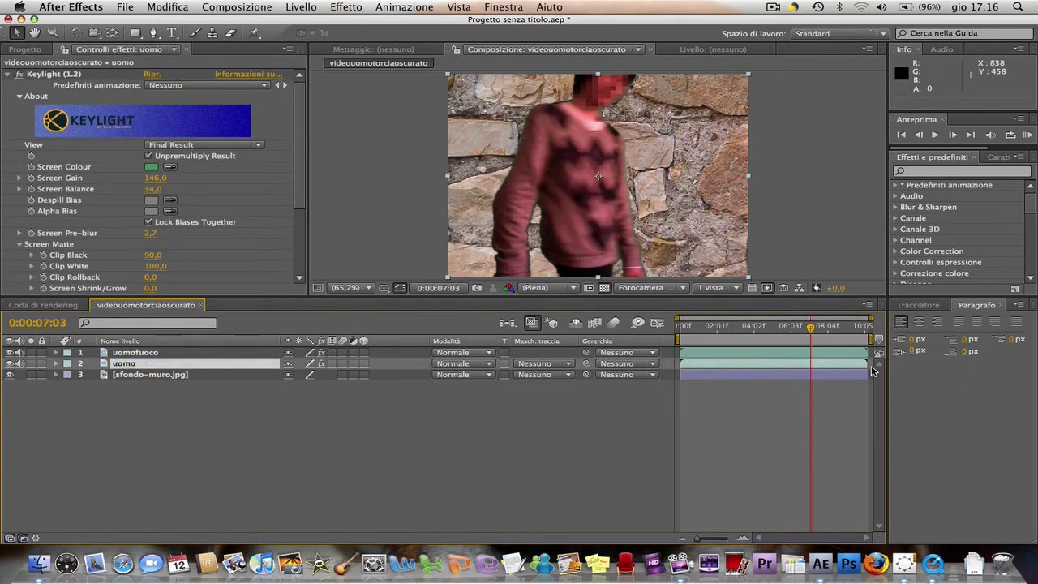
left_click_drag(811, 328, 741, 328)
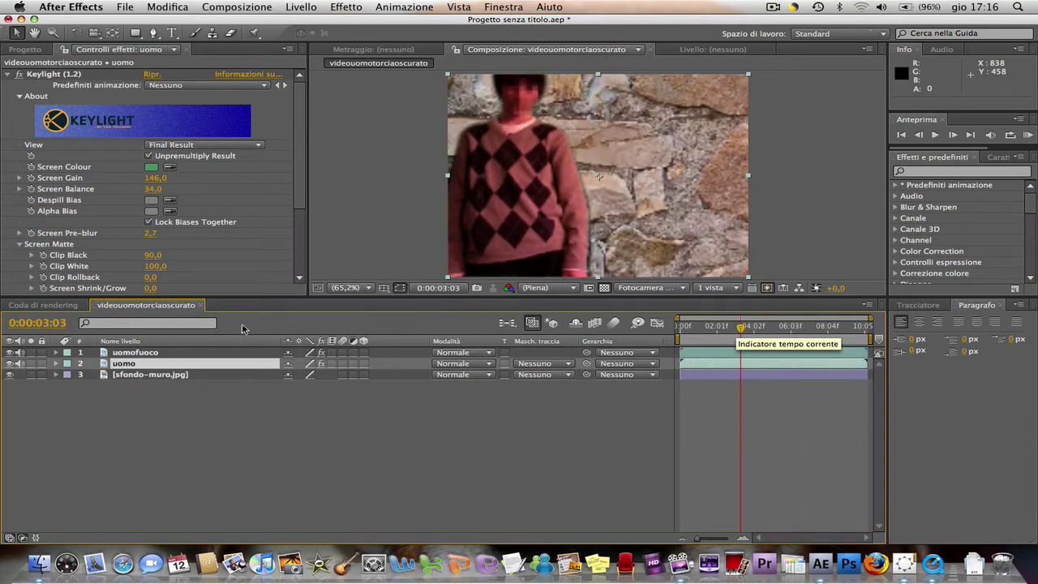
left_click(161, 354)
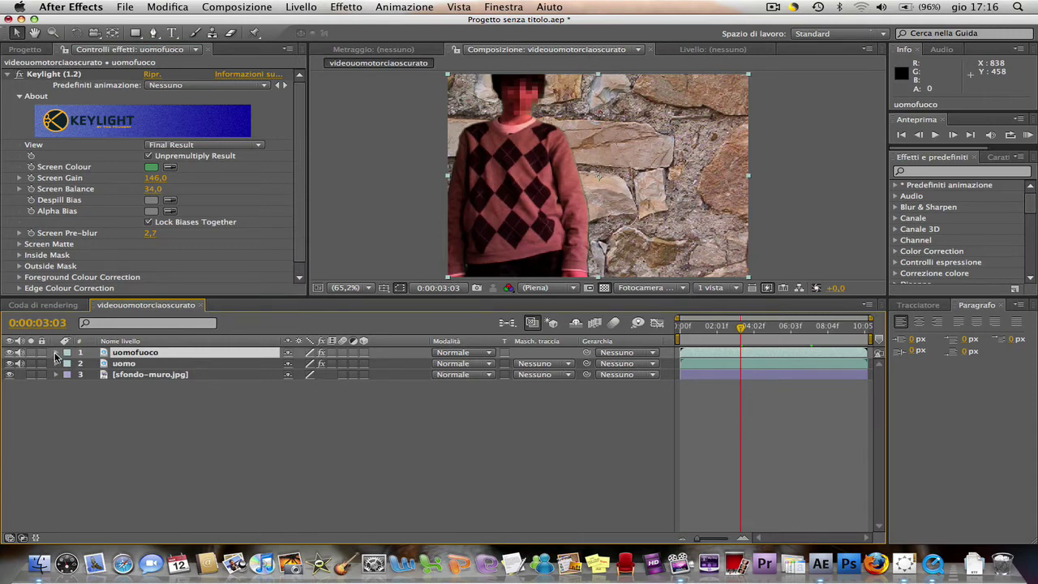
Keyframe uomofuoco's opacity at 0% at 0:00:04:06
left_click(56, 353)
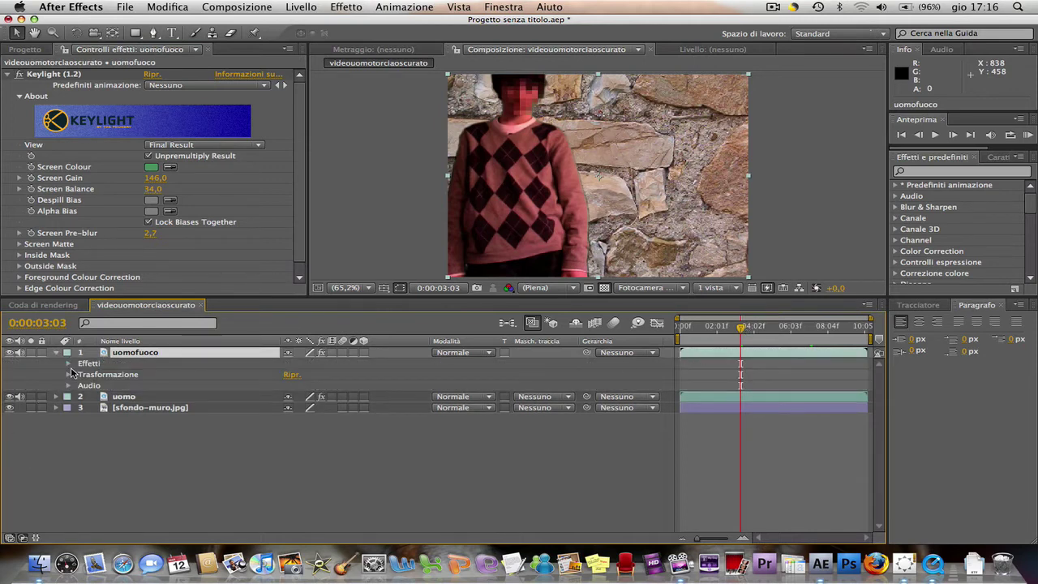
left_click(69, 374)
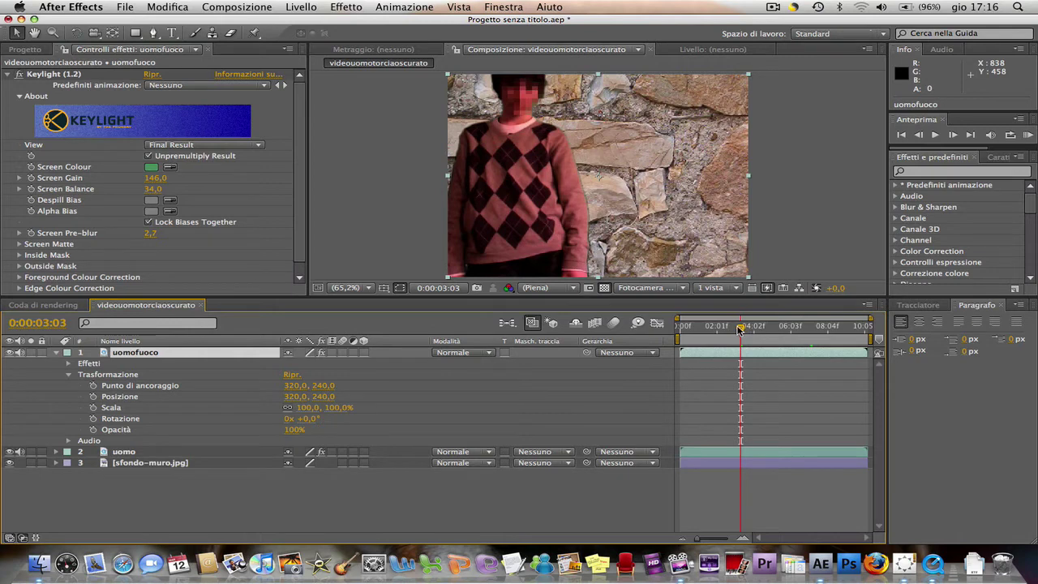
left_click_drag(740, 327, 762, 326)
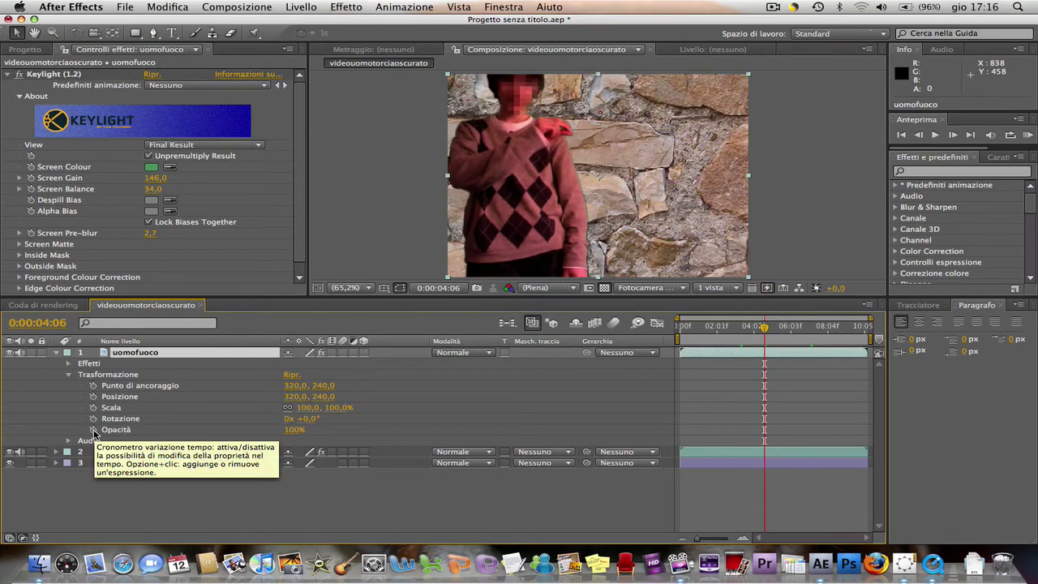
left_click(94, 430)
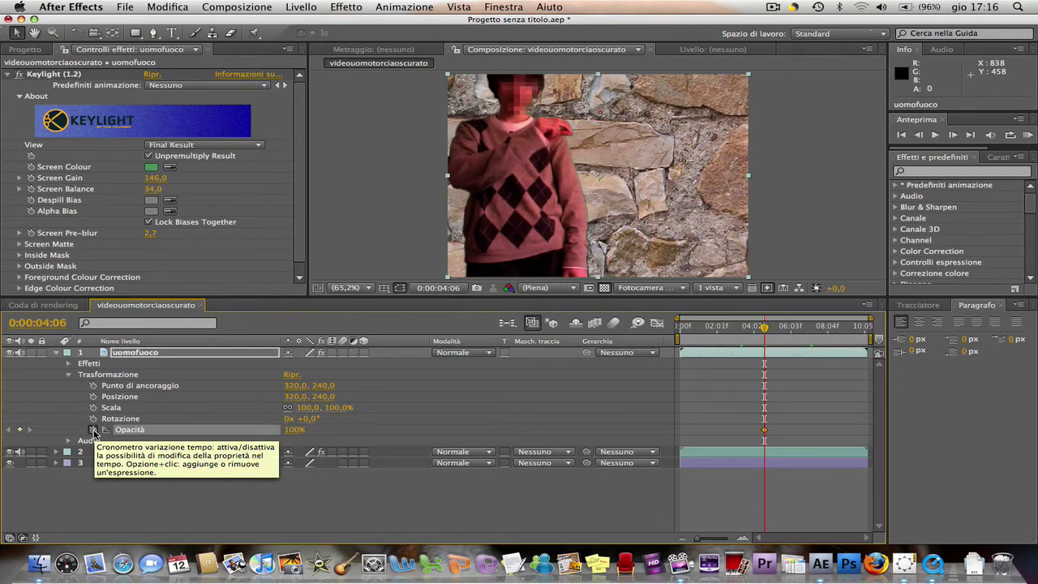
left_click(294, 429)
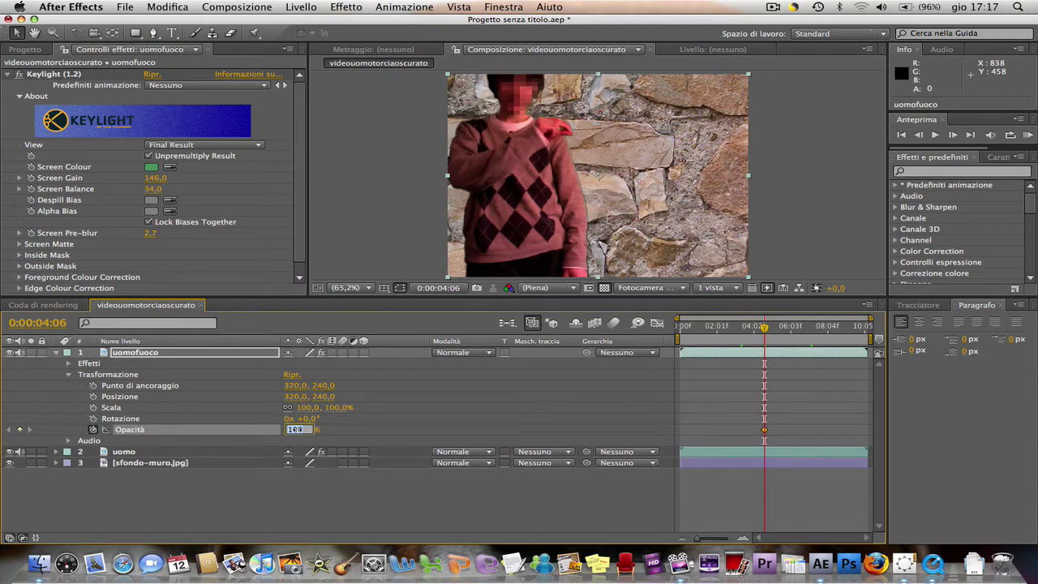
type("0")
key("Return")
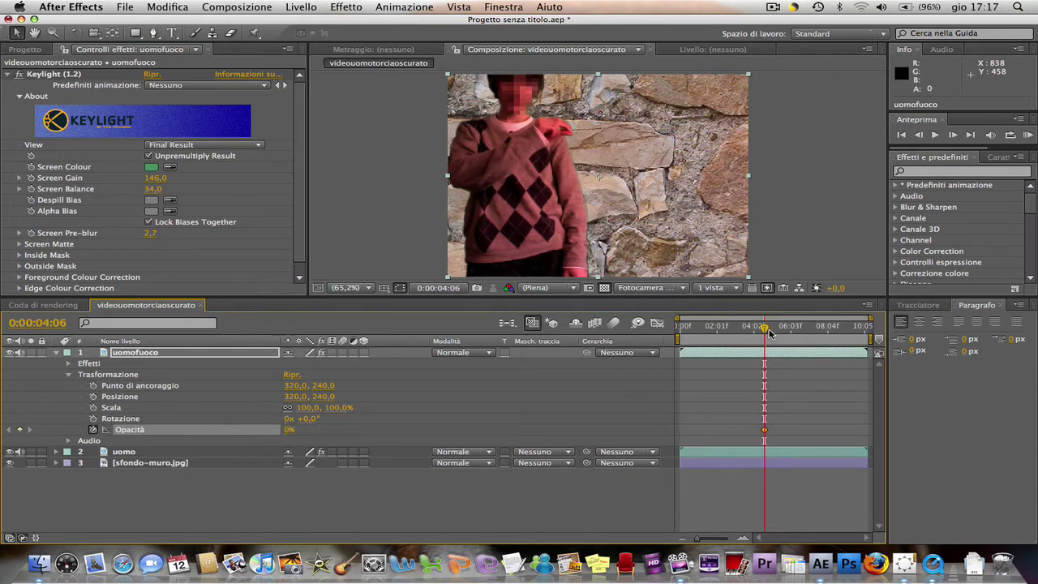
Add a 100% opacity keyframe at 0:00:05:01 and collapse the layer's properties
left_click_drag(763, 331, 769, 329)
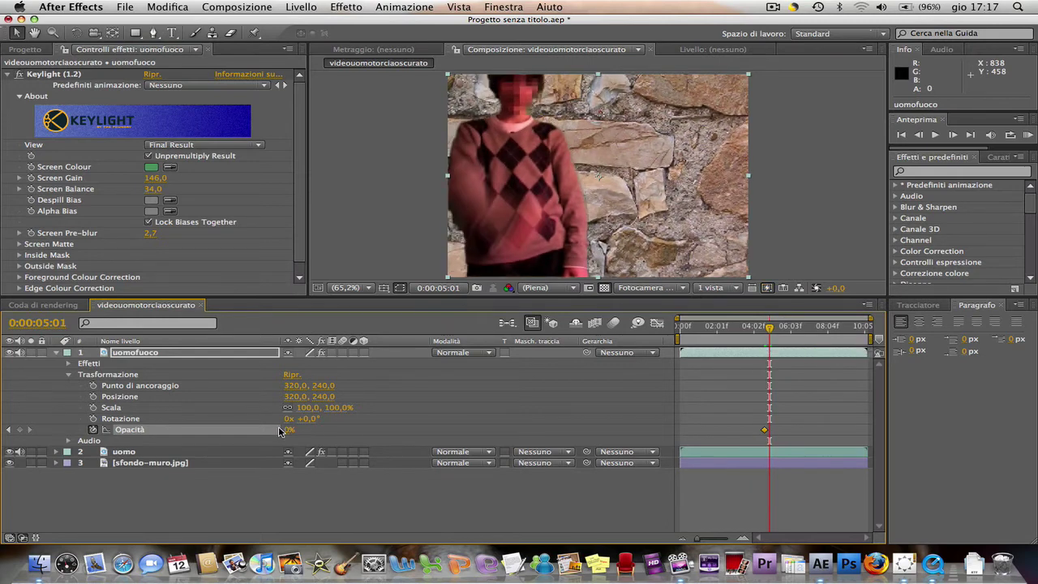
left_click(287, 430)
type("100")
key("Return")
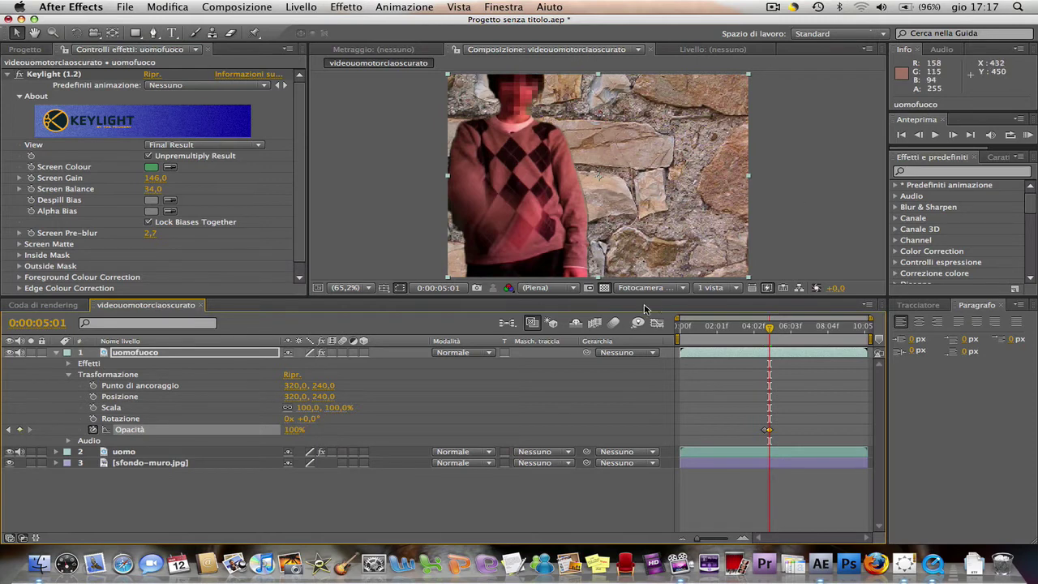
left_click(56, 353)
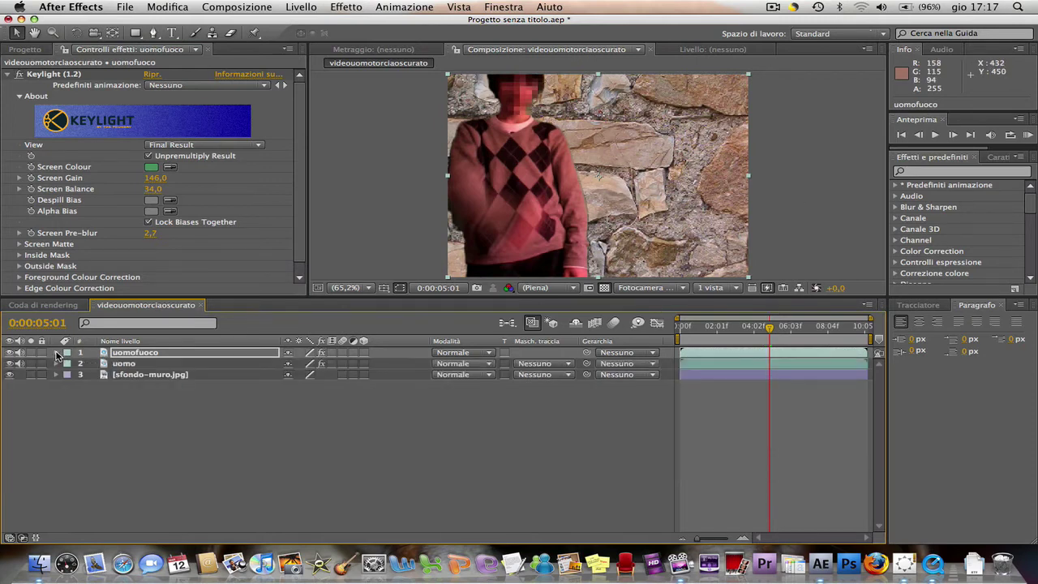
Auto-trace uomofuoco's inverted alpha over the work area onto a new layer, then check the outlines
left_click(188, 353)
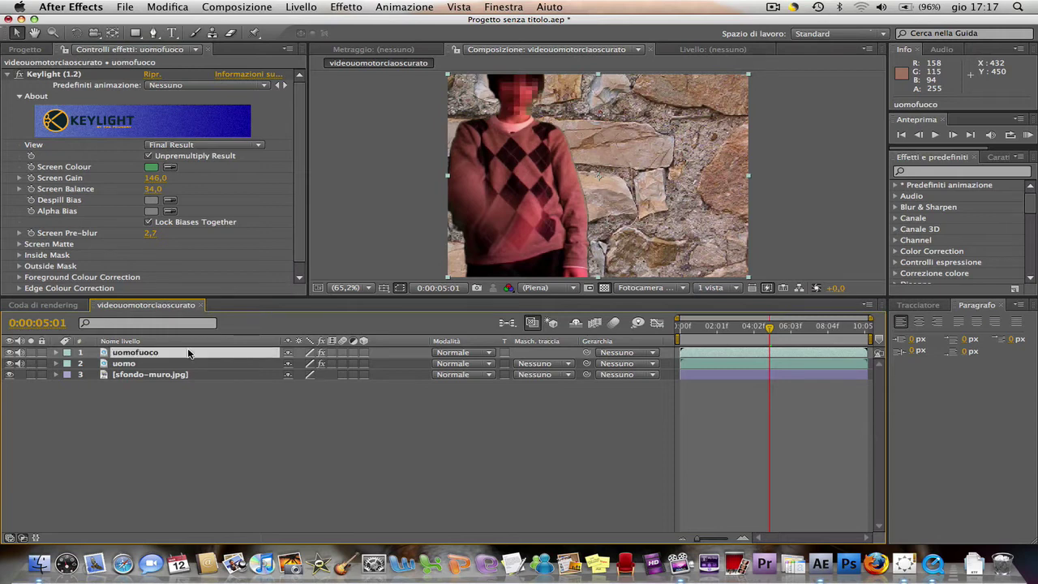
left_click(302, 6)
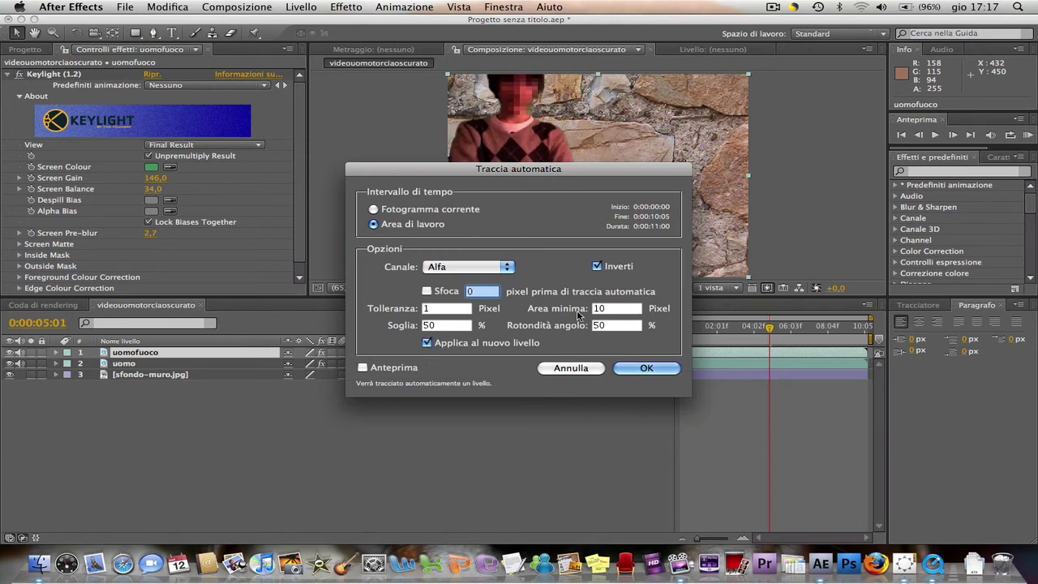
left_click(663, 373)
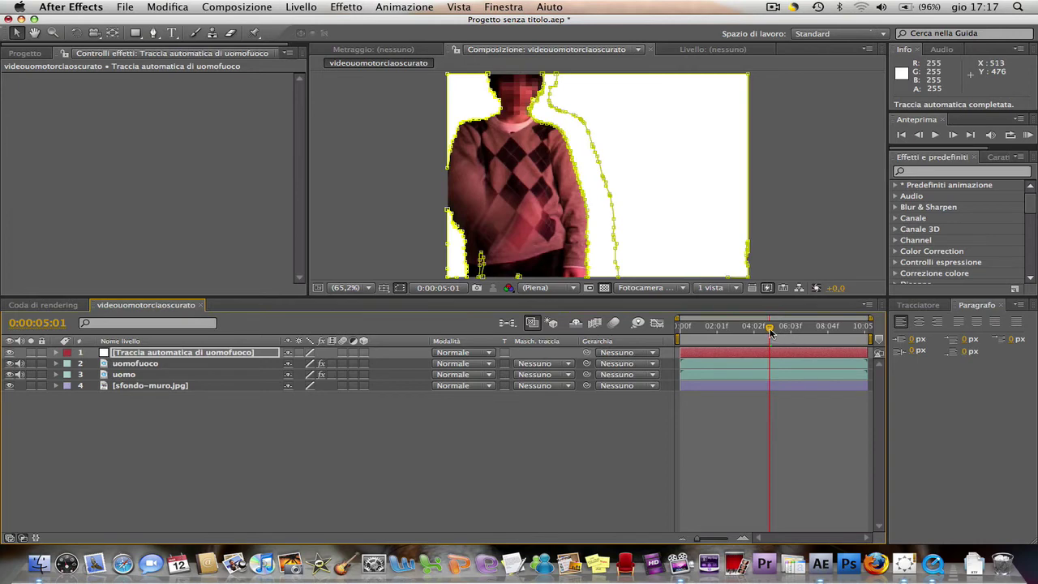
left_click_drag(771, 329, 789, 328)
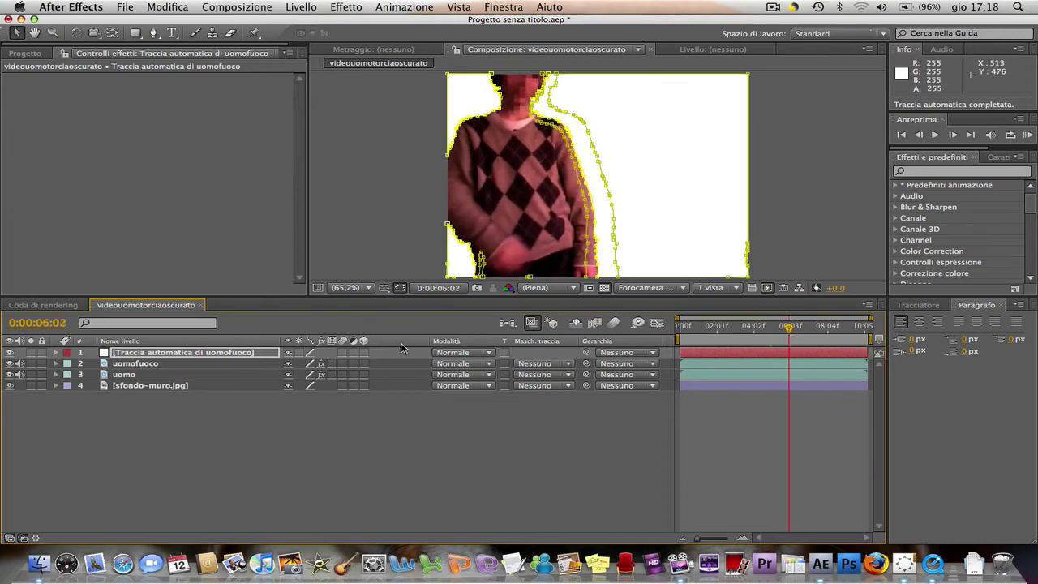
Set uomofuoco's track matte to 'Mascherino luminanza invertito' using the Traccia automatica layer
left_click(161, 364)
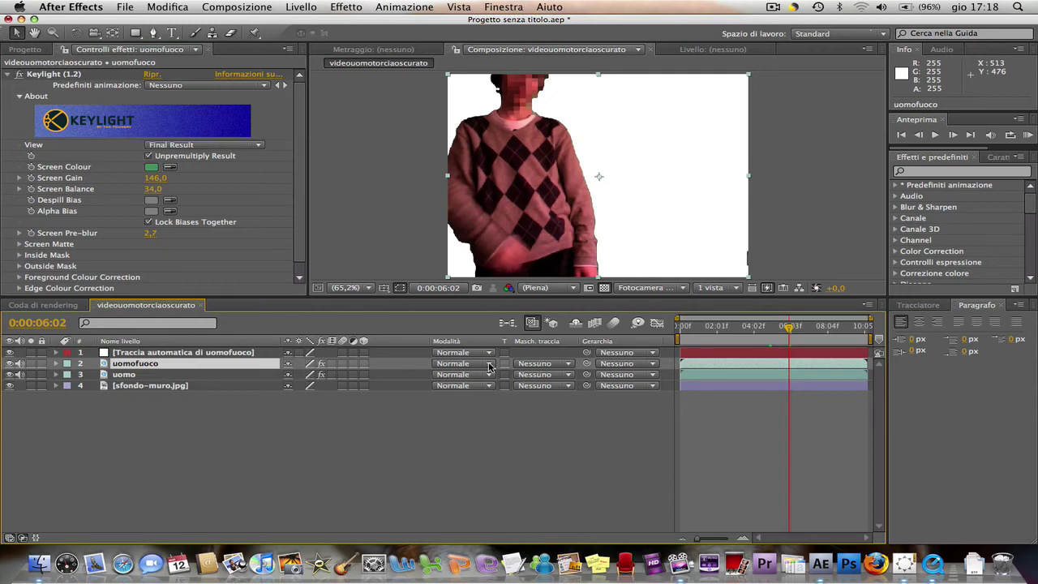
left_click(523, 364)
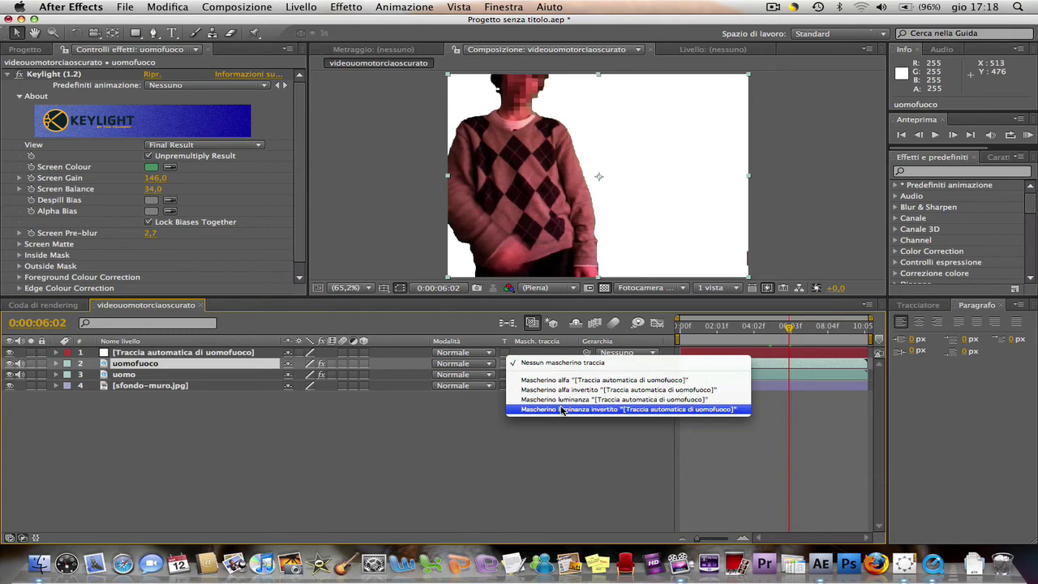
left_click(561, 409)
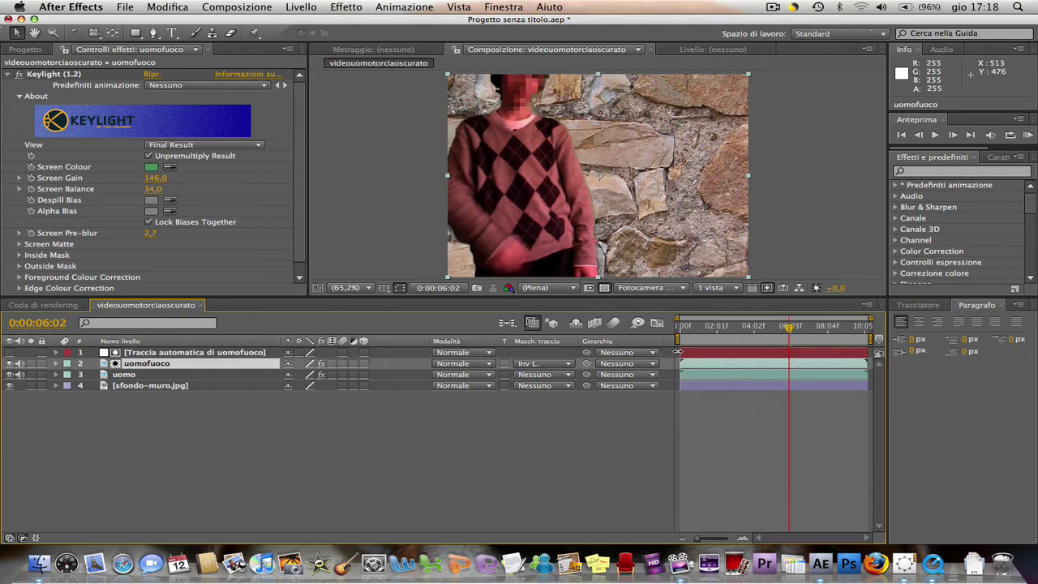
left_click(933, 172)
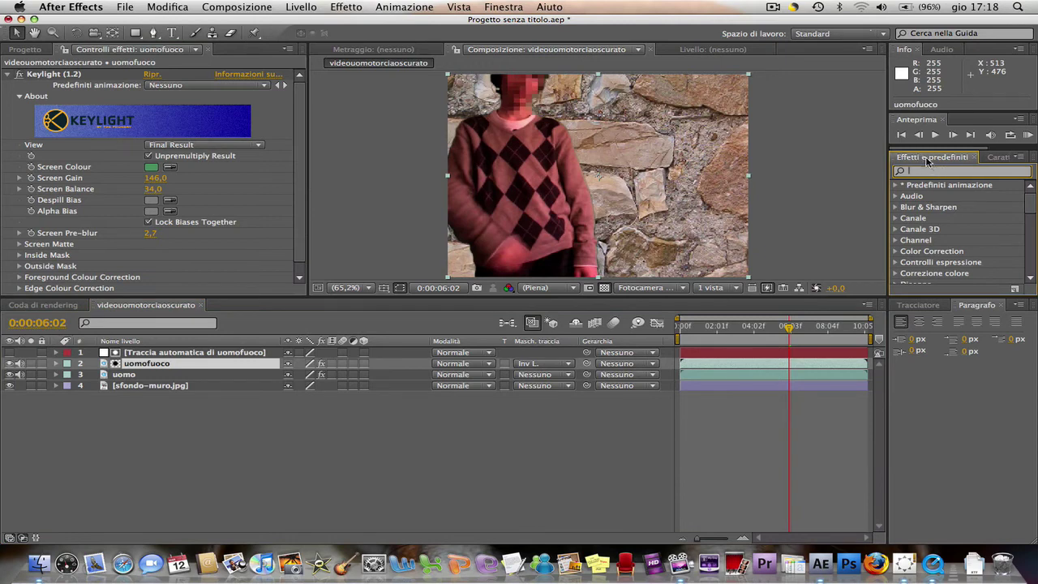
Find the torciaumana preset in Effects & Presets and drag it onto the uomofuoco layer
left_click(501, 5)
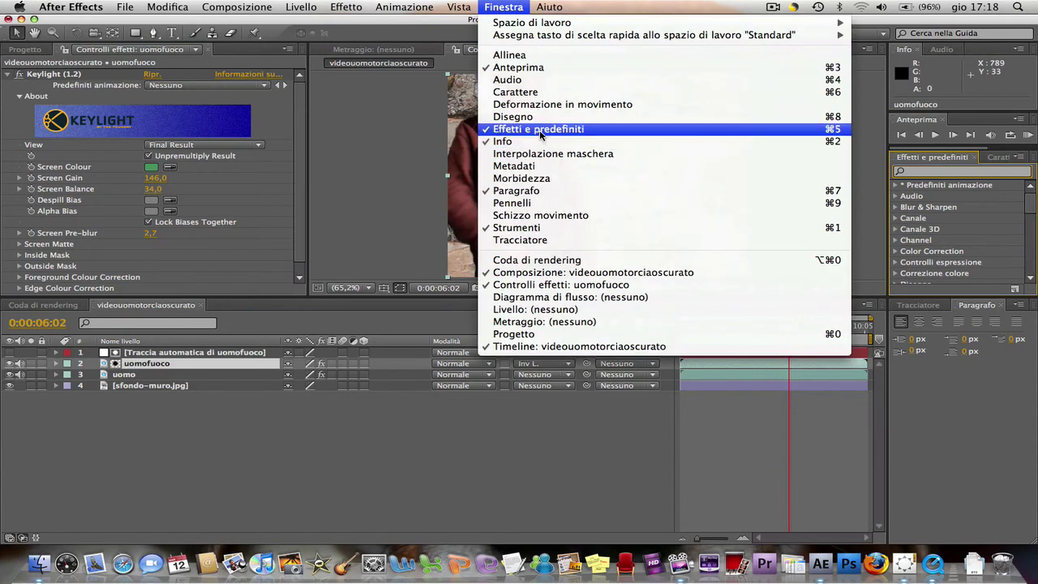
left_click(929, 177)
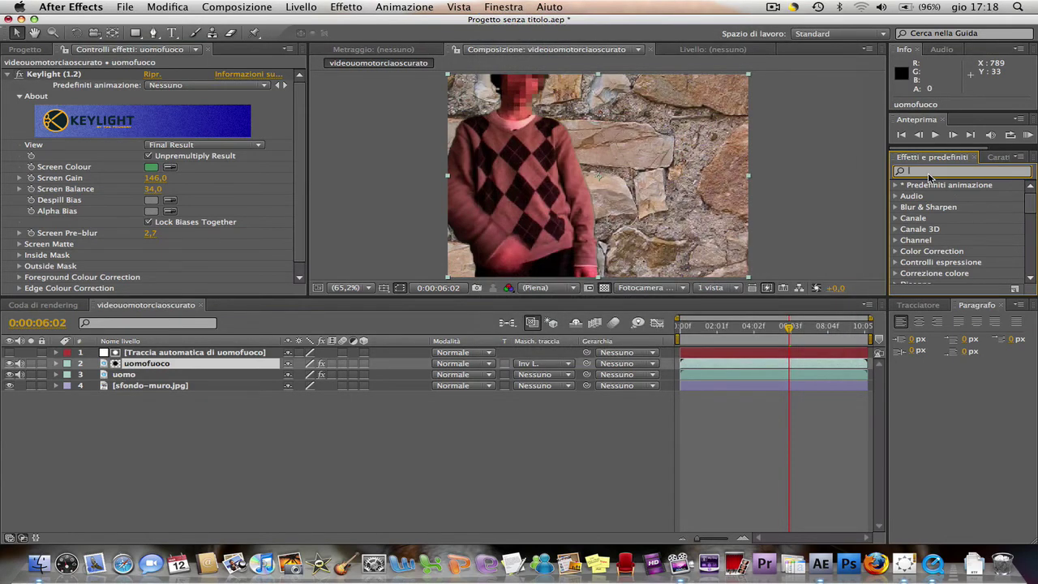
type("torciumana")
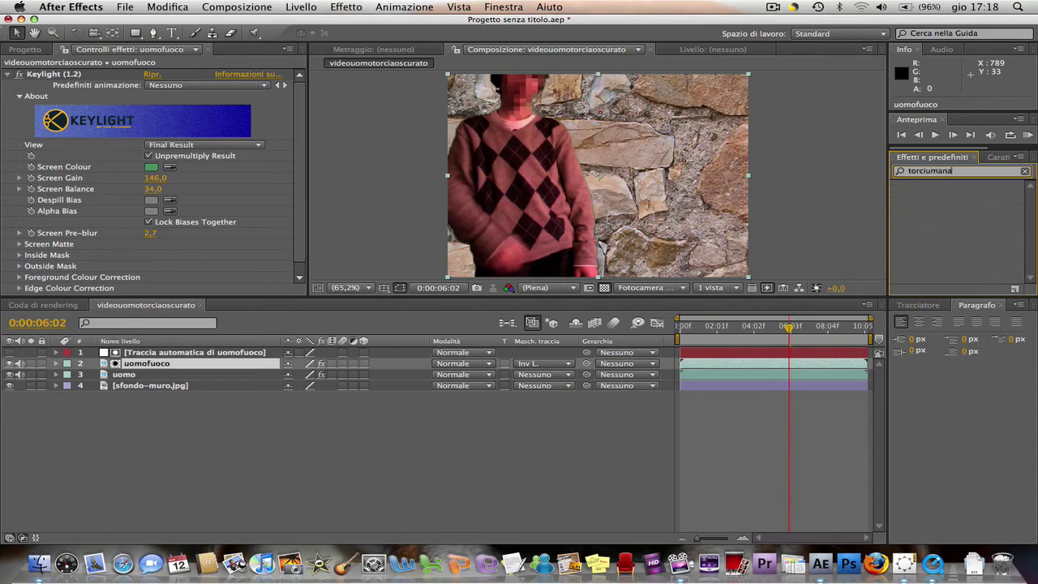
type("u")
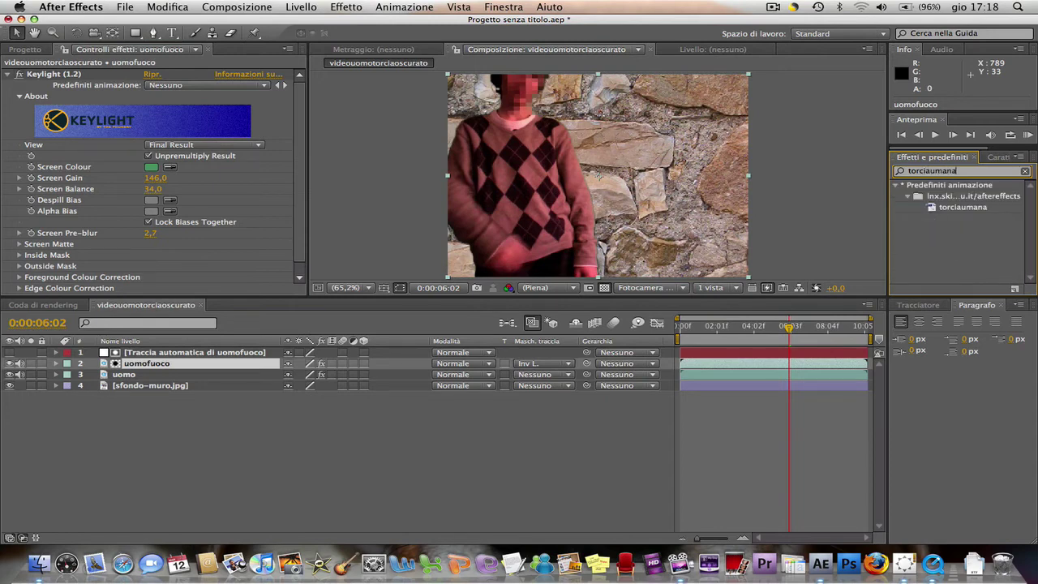
left_click(954, 208)
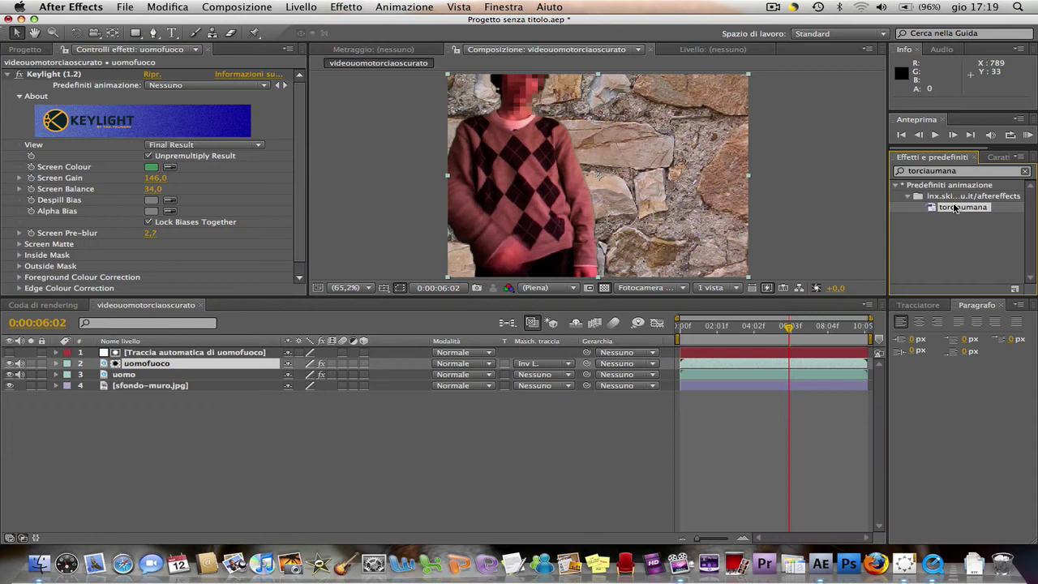
left_click_drag(955, 207, 210, 363)
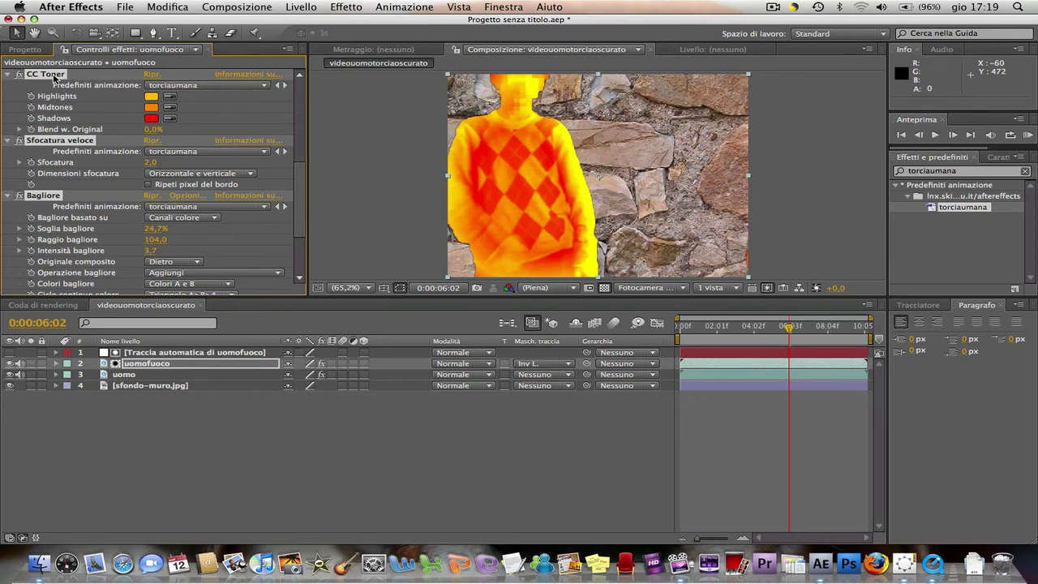
scroll(89, 134, "down", 2)
scroll(89, 132, "up", 3)
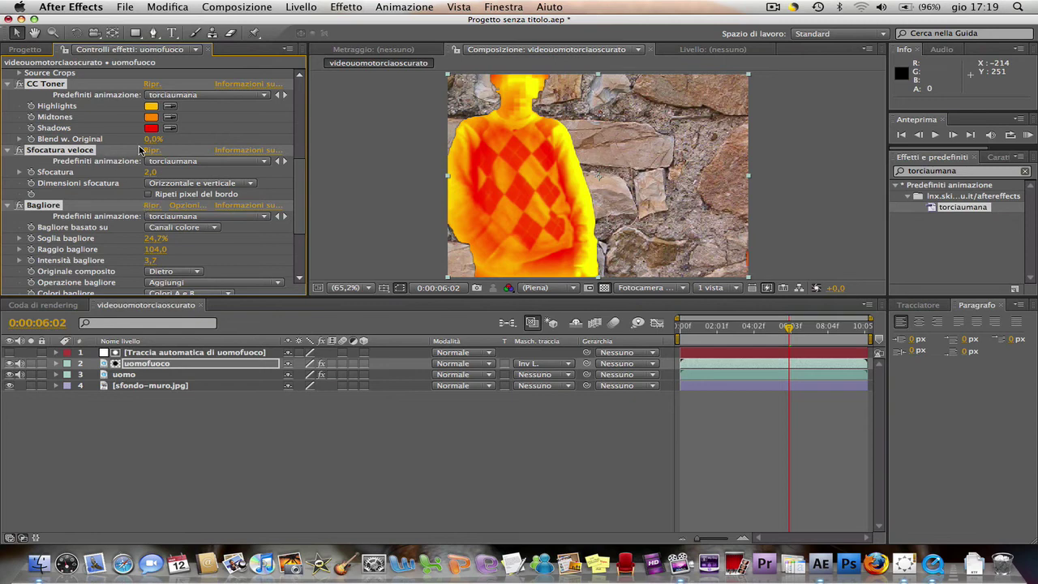
left_click(356, 6)
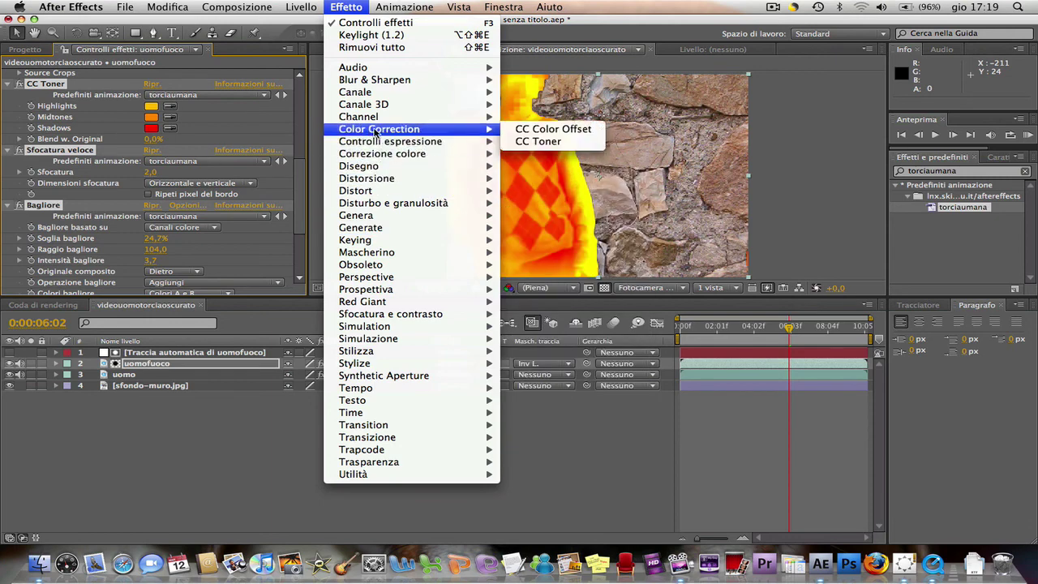
mouse_move(400, 317)
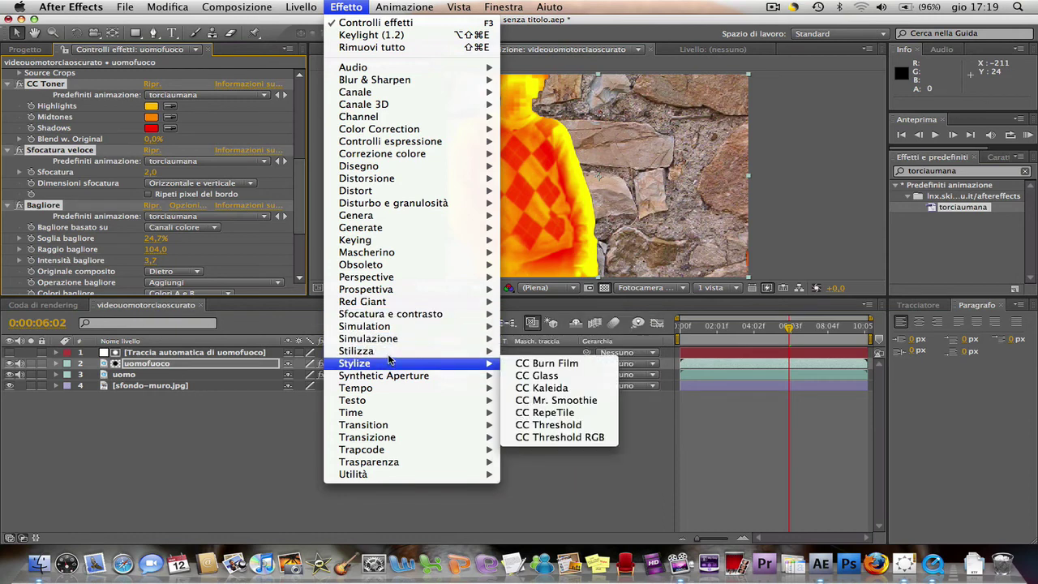
mouse_move(388, 354)
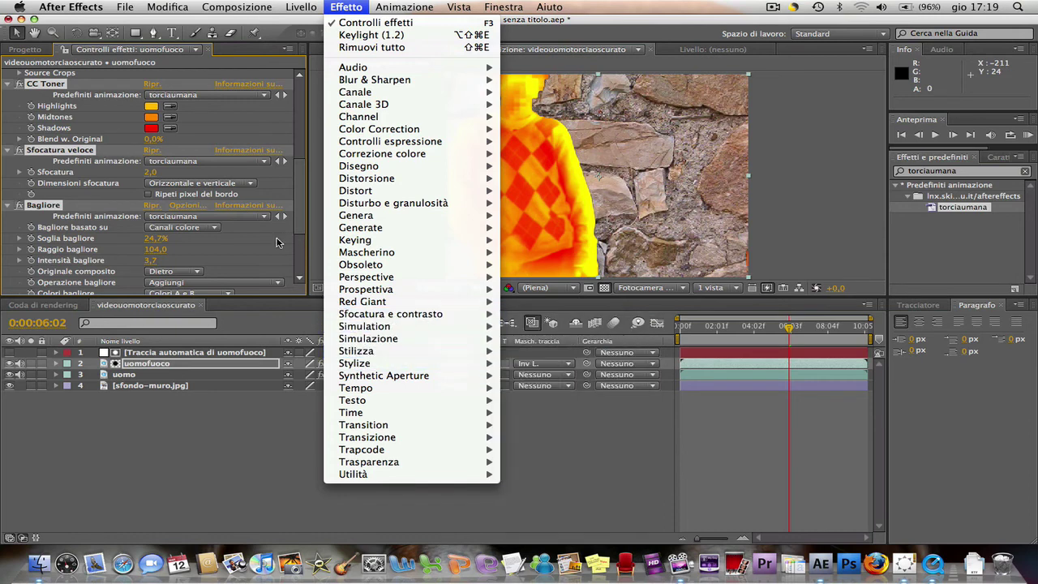
left_click(277, 238)
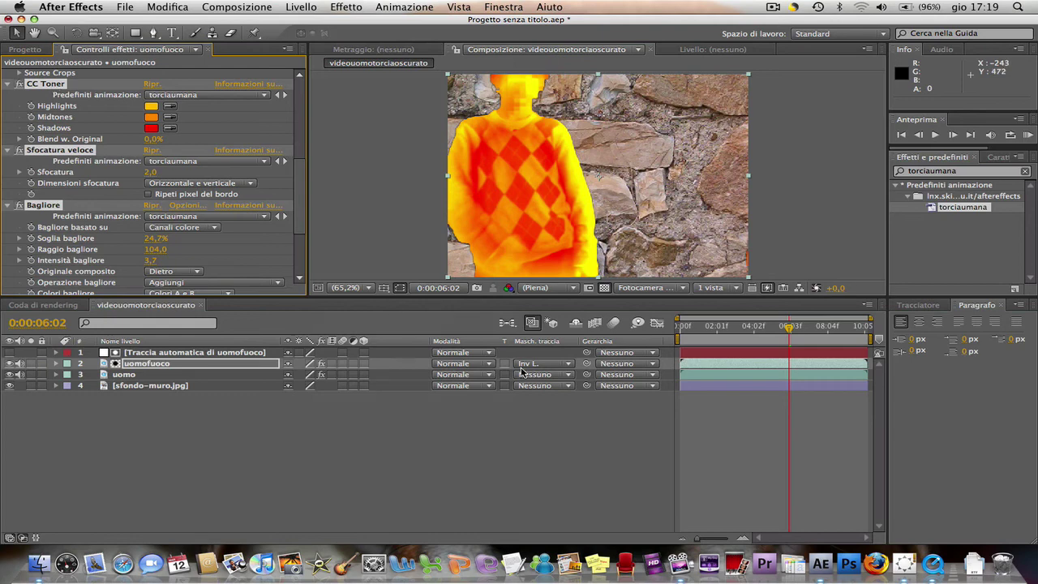
Precompose the auto-trace and uomofuoco layers into 'uomofuoco', moving all attributes into it
left_click(221, 365)
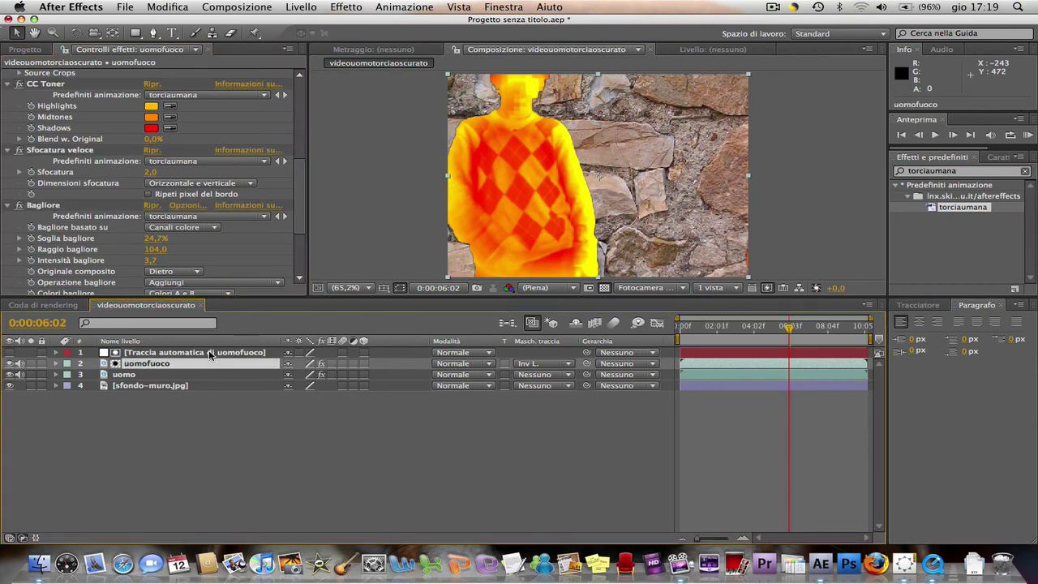
left_click(209, 355, "shift")
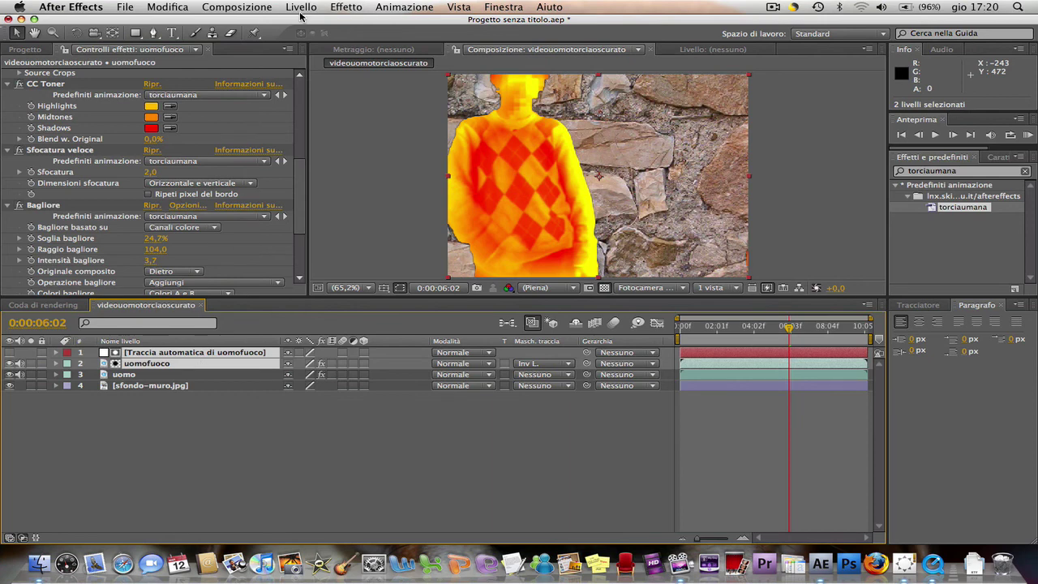
left_click(299, 10)
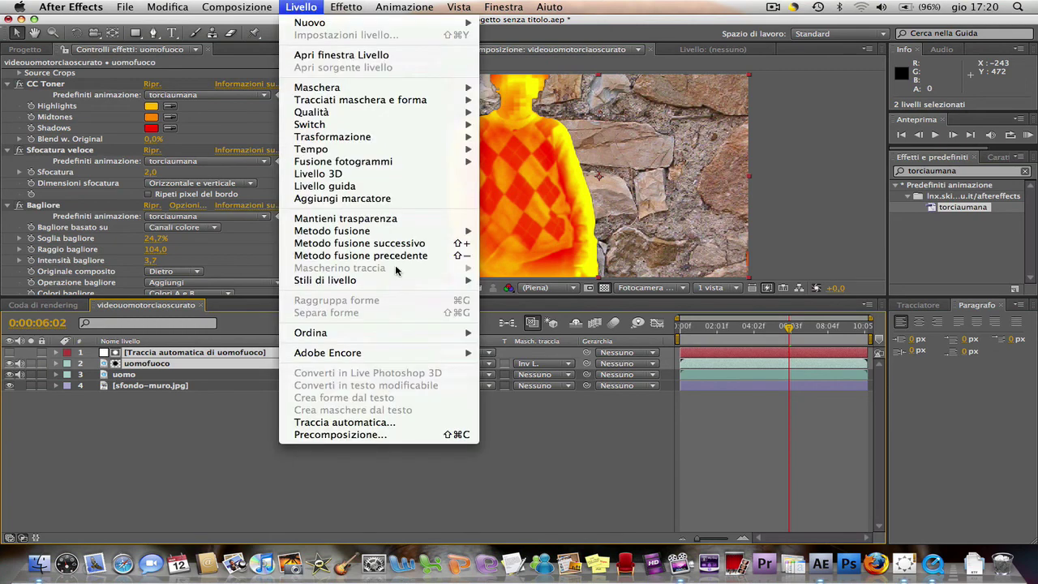
left_click(340, 436)
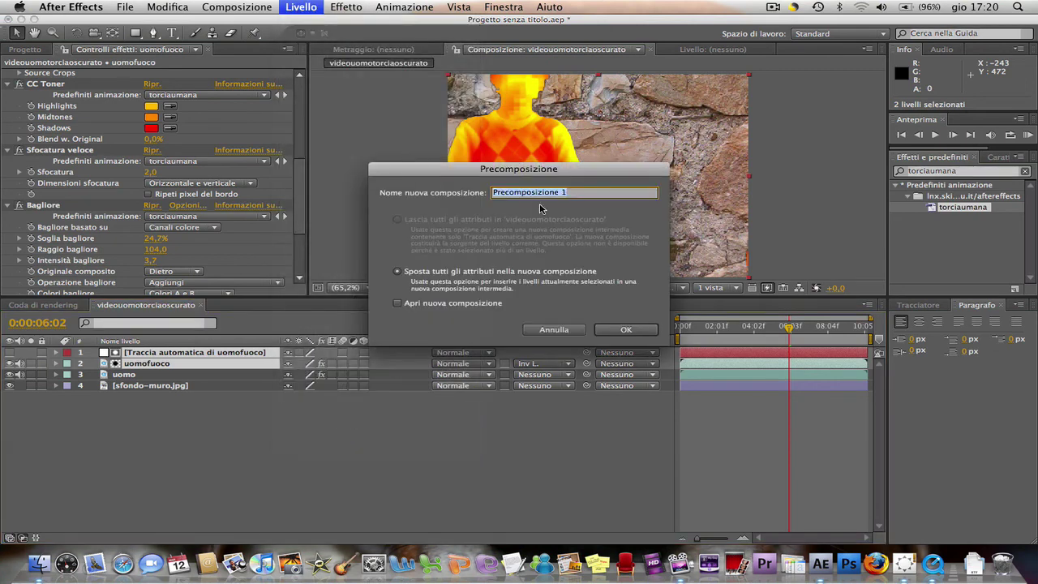
type("uomofuoco")
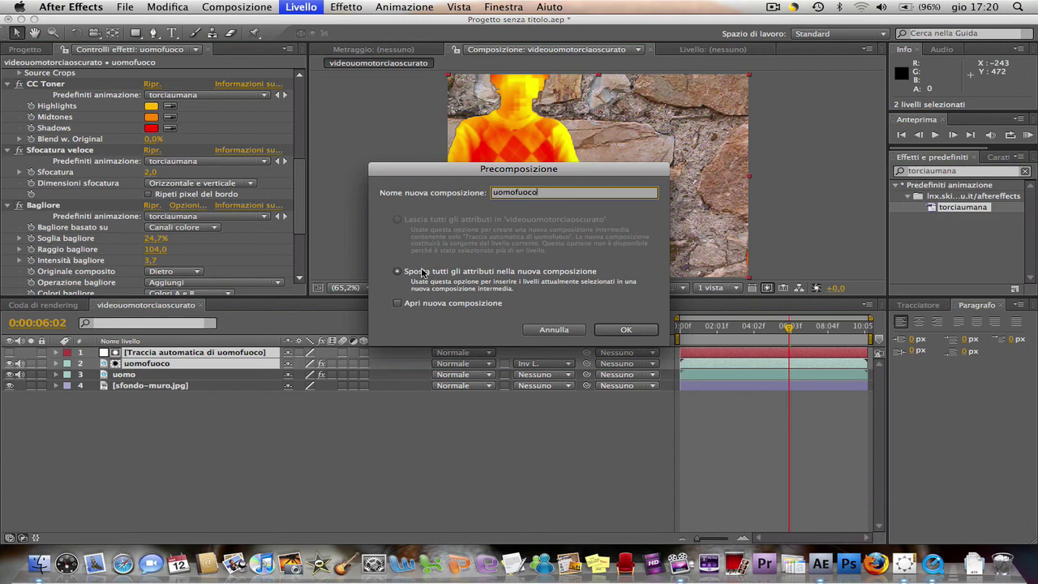
left_click(422, 273)
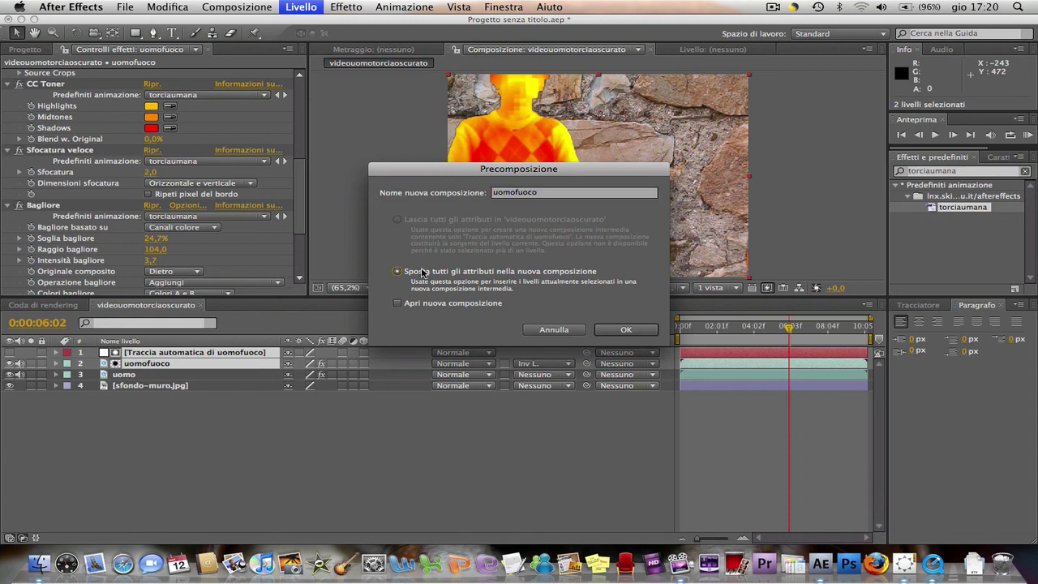
left_click(640, 335)
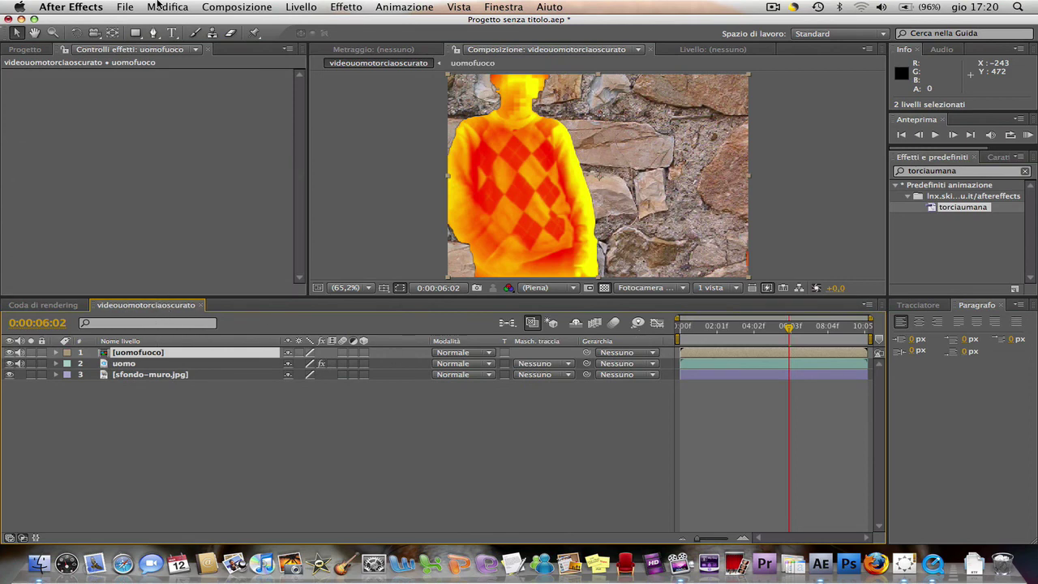
Duplicate the uomofuoco precomp and set the top copy's blending mode to Scolora
left_click(165, 7)
left_click(173, 137)
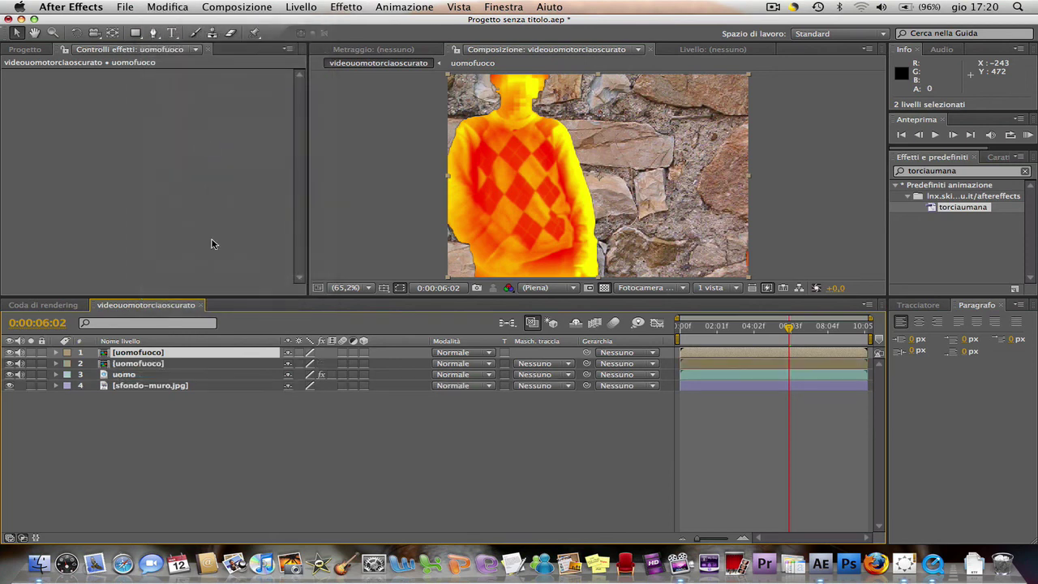
left_click(140, 356)
left_click(456, 352)
left_click(455, 478)
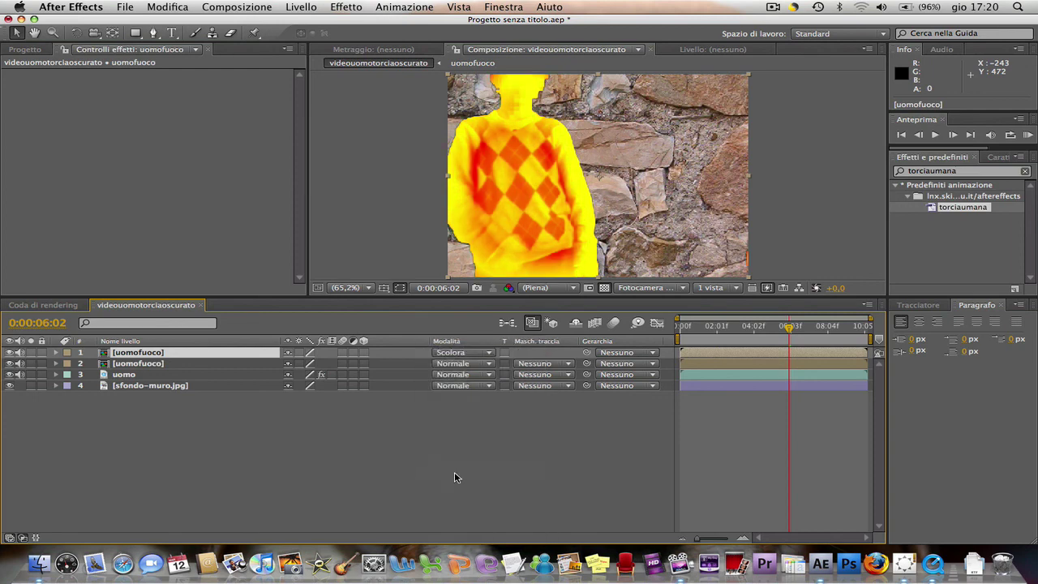
Set the second uomofuoco layer's blending mode to Aggiungi
left_click(180, 364)
left_click(471, 364)
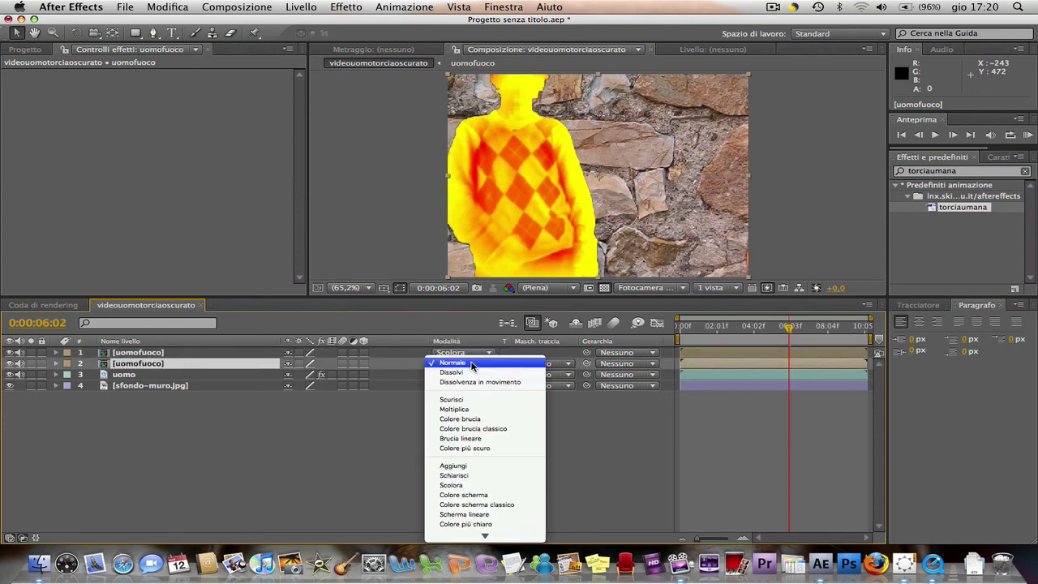
left_click(471, 465)
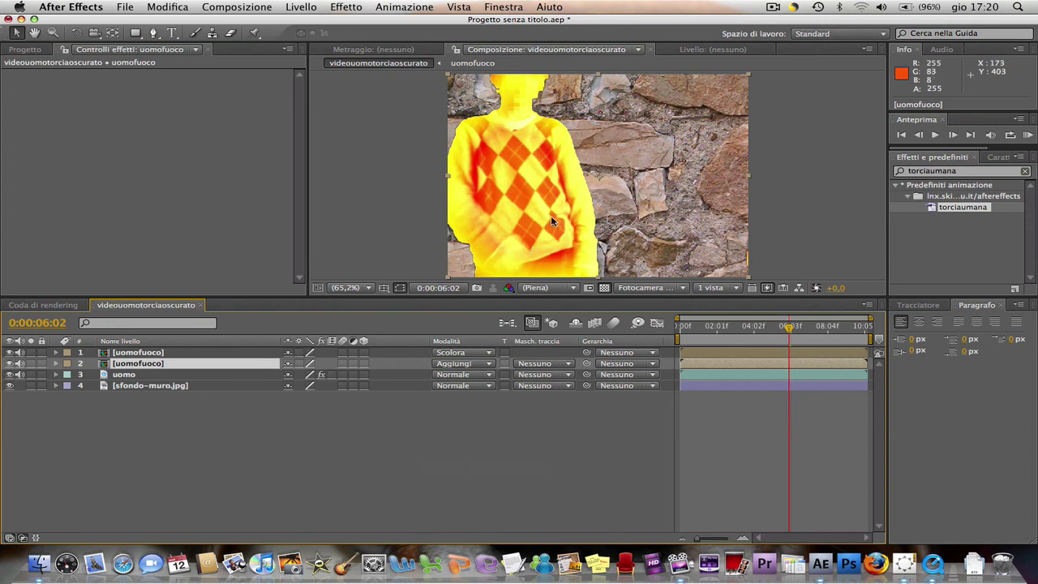